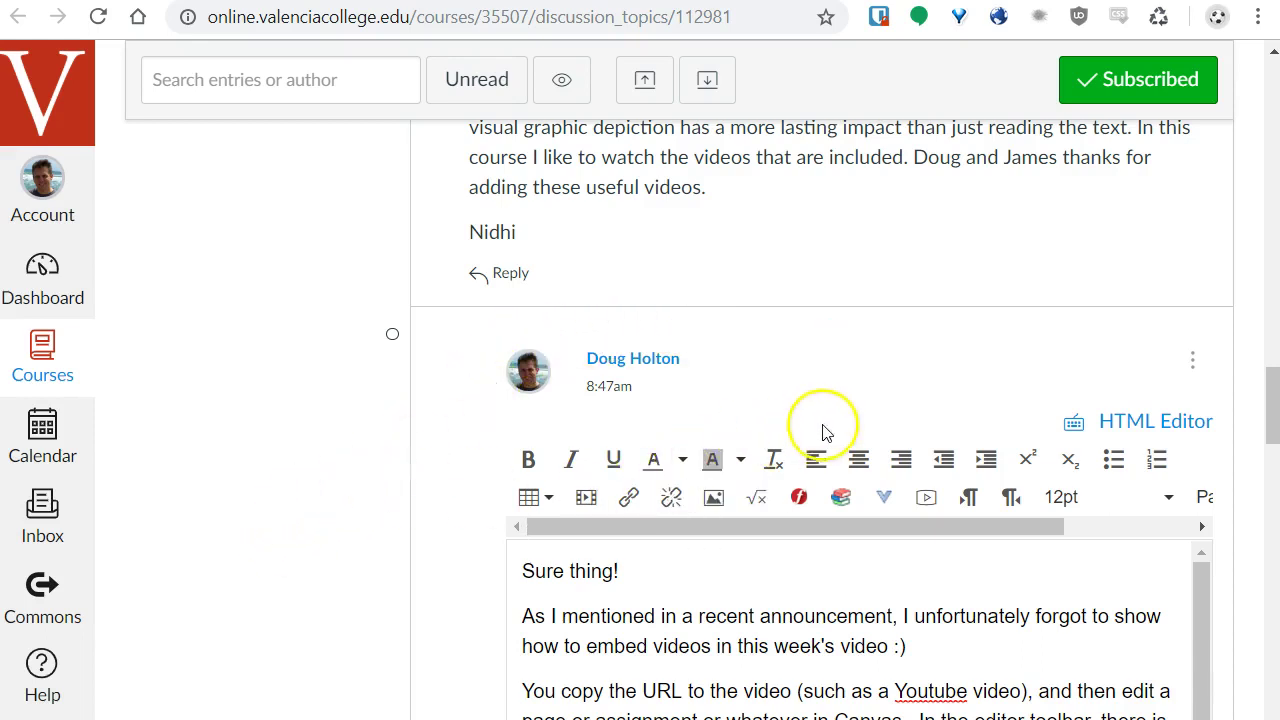
- Select the web address of the YouTube video 'The Cool Things You Can Do With Canvas' to copy it
{"action": "scroll", "coordinate": [823, 425], "scroll_direction": "down", "scroll_amount": 1}
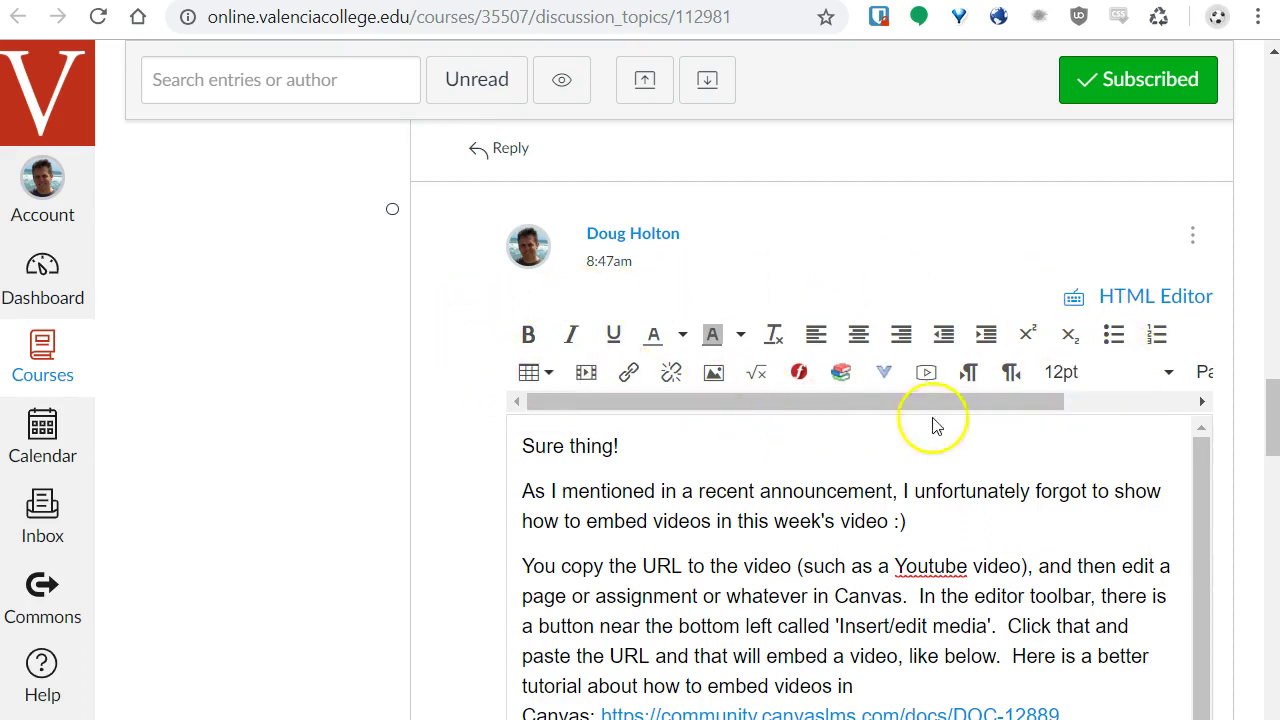
{"action": "scroll", "coordinate": [1067, 437], "scroll_direction": "down", "scroll_amount": 1}
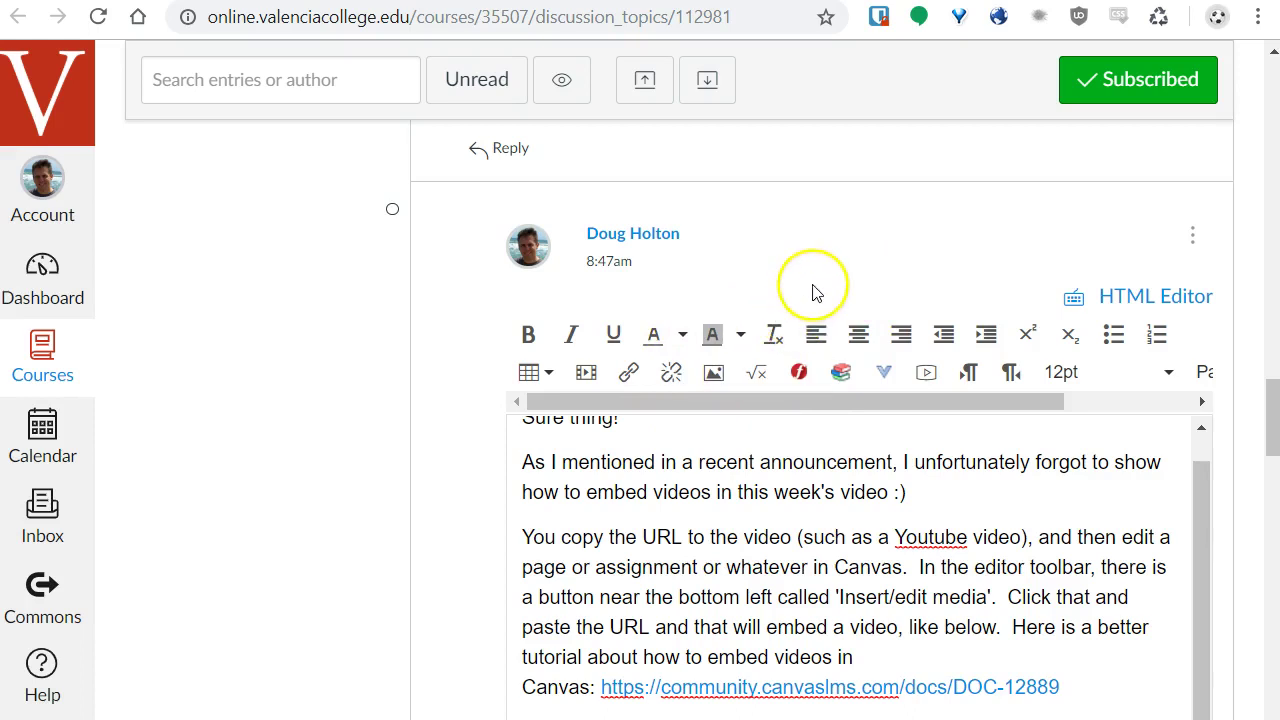
{"action": "key", "text": "ctrl+Tab"}
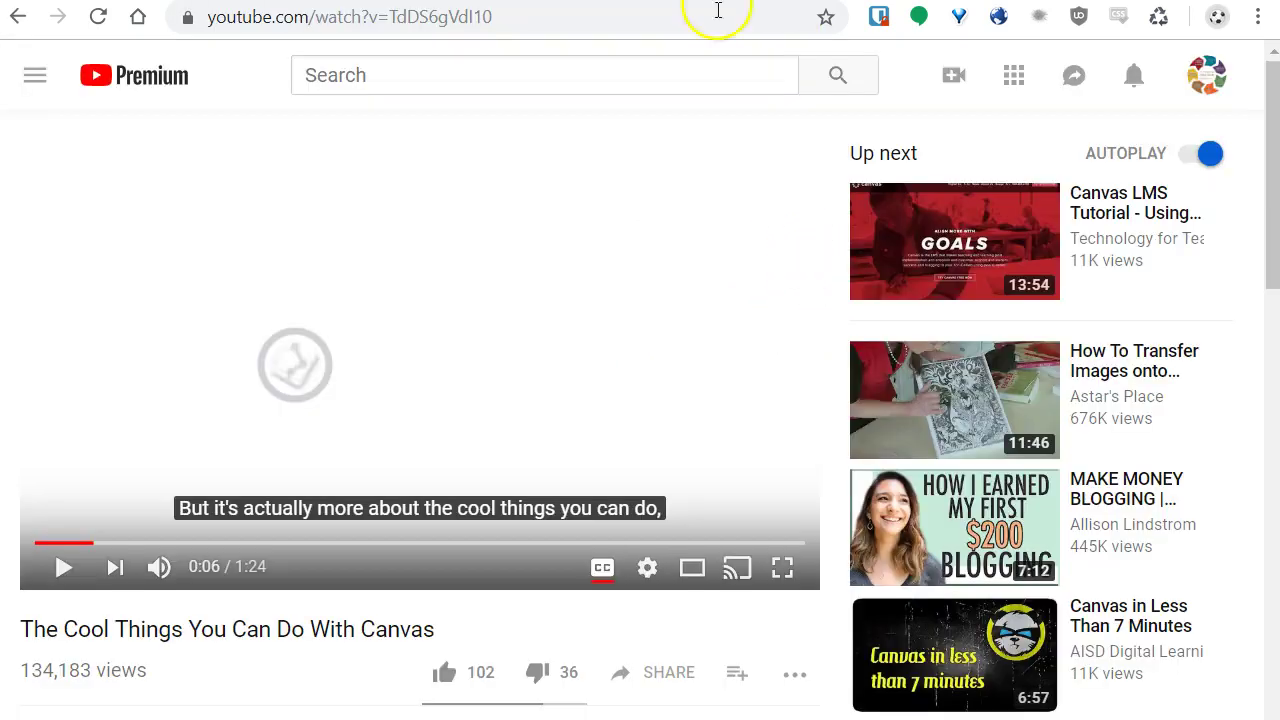
{"action": "left_click", "coordinate": [530, 17]}
{"action": "key", "text": "ctrl+c"}
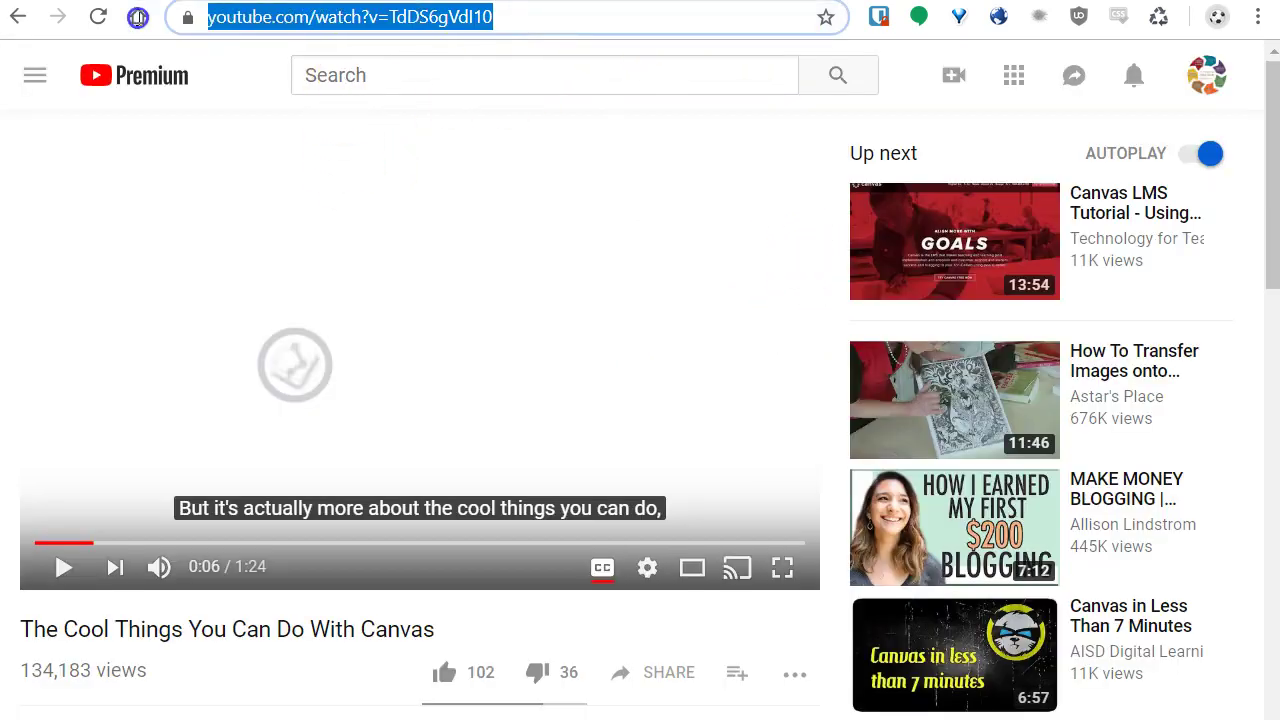
- Embed the copied YouTube URL at 560 x 314 on the line below the tutorial link
{"action": "key", "text": "ctrl+Tab"}
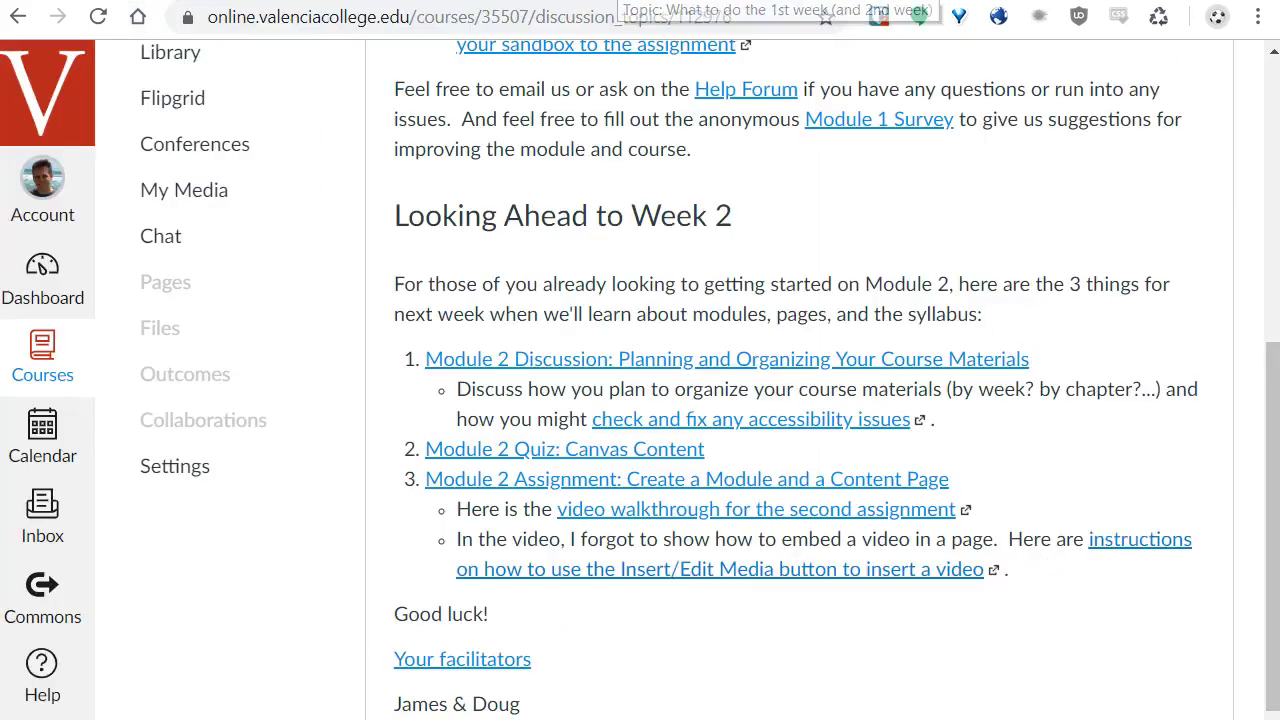
{"action": "key", "text": "ctrl+Tab"}
{"action": "scroll", "coordinate": [1071, 508], "scroll_direction": "down", "scroll_amount": 3}
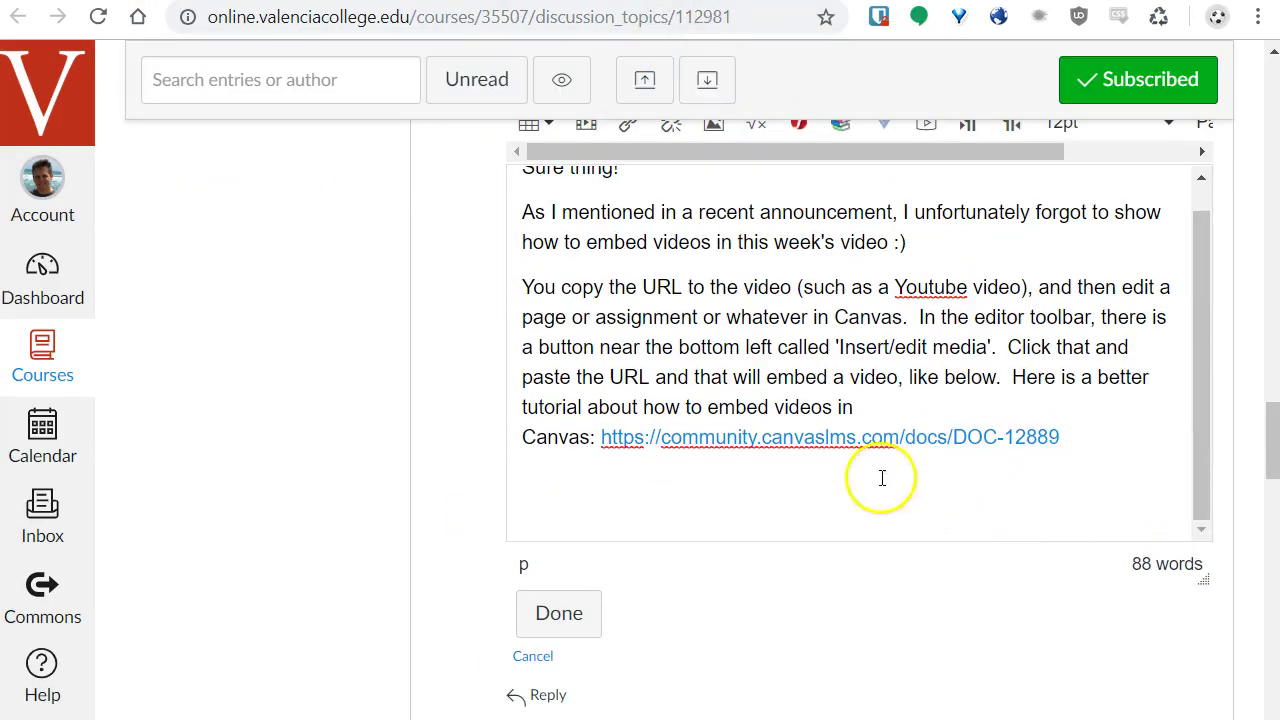
{"action": "left_click", "coordinate": [763, 482]}
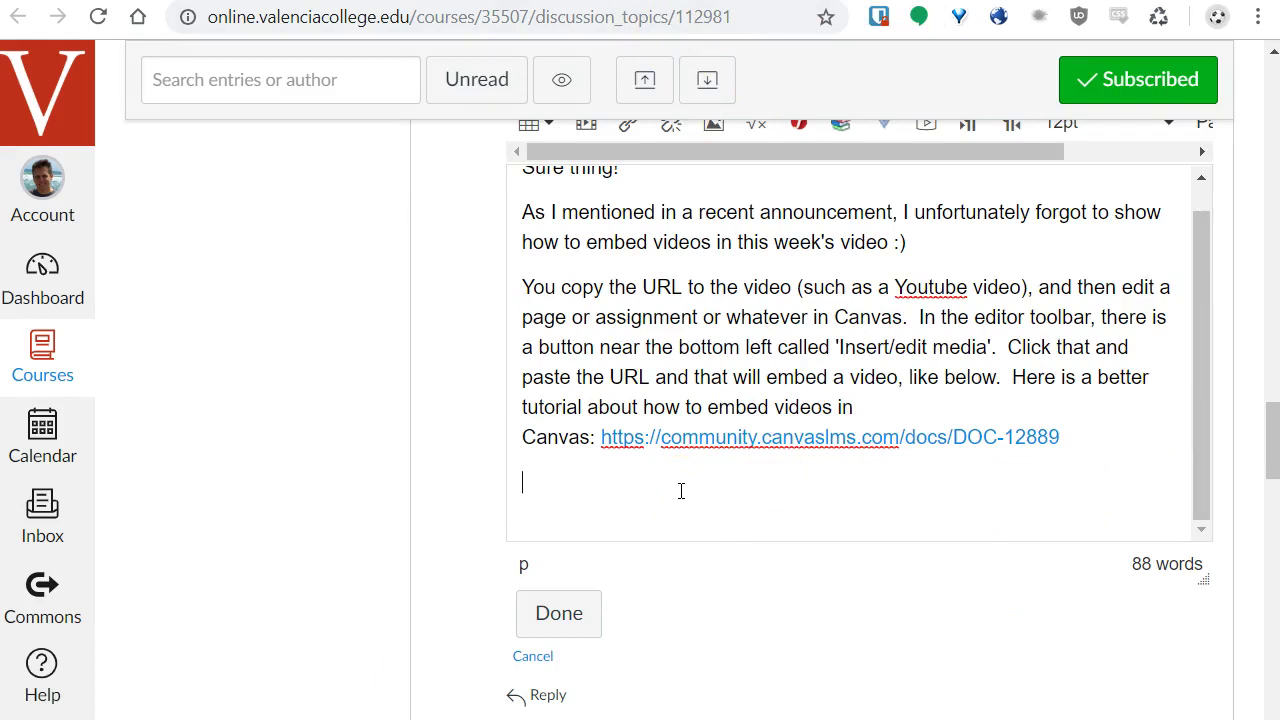
{"action": "scroll", "coordinate": [462, 427], "scroll_direction": "up", "scroll_amount": 2}
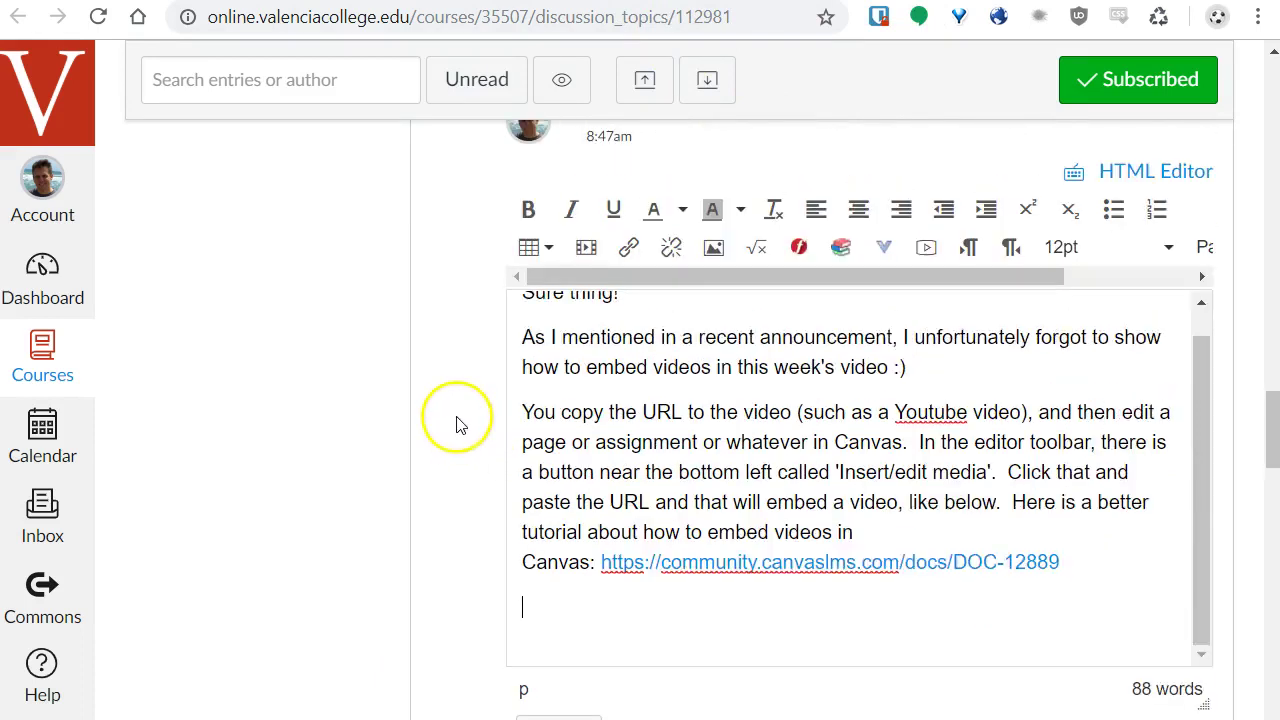
{"action": "left_click", "coordinate": [588, 250]}
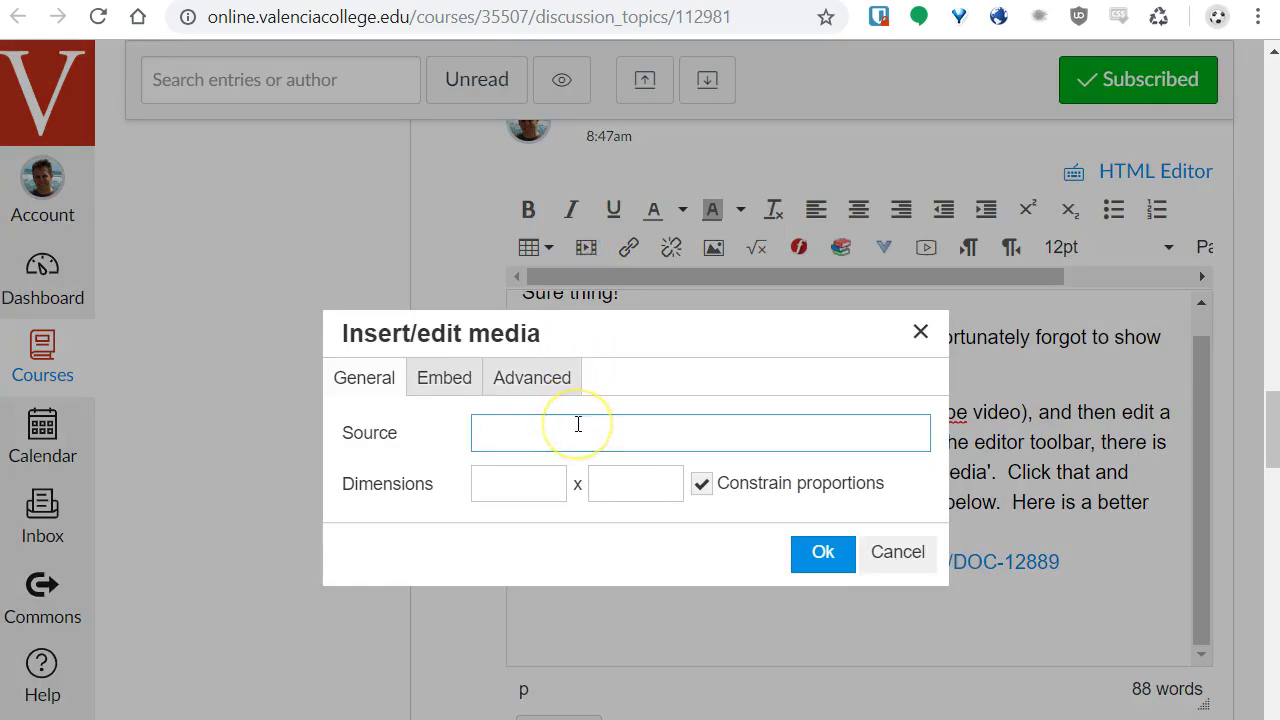
{"action": "key", "text": "ctrl+v"}
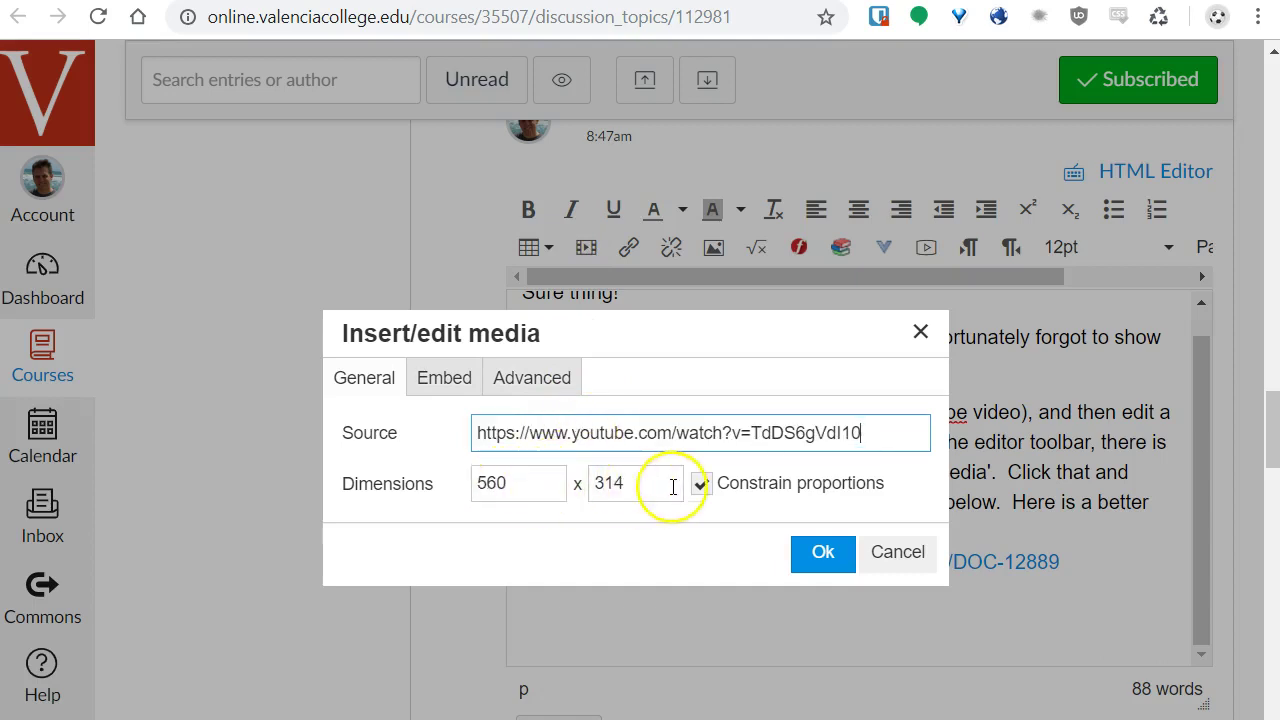
{"action": "left_click", "coordinate": [832, 556]}
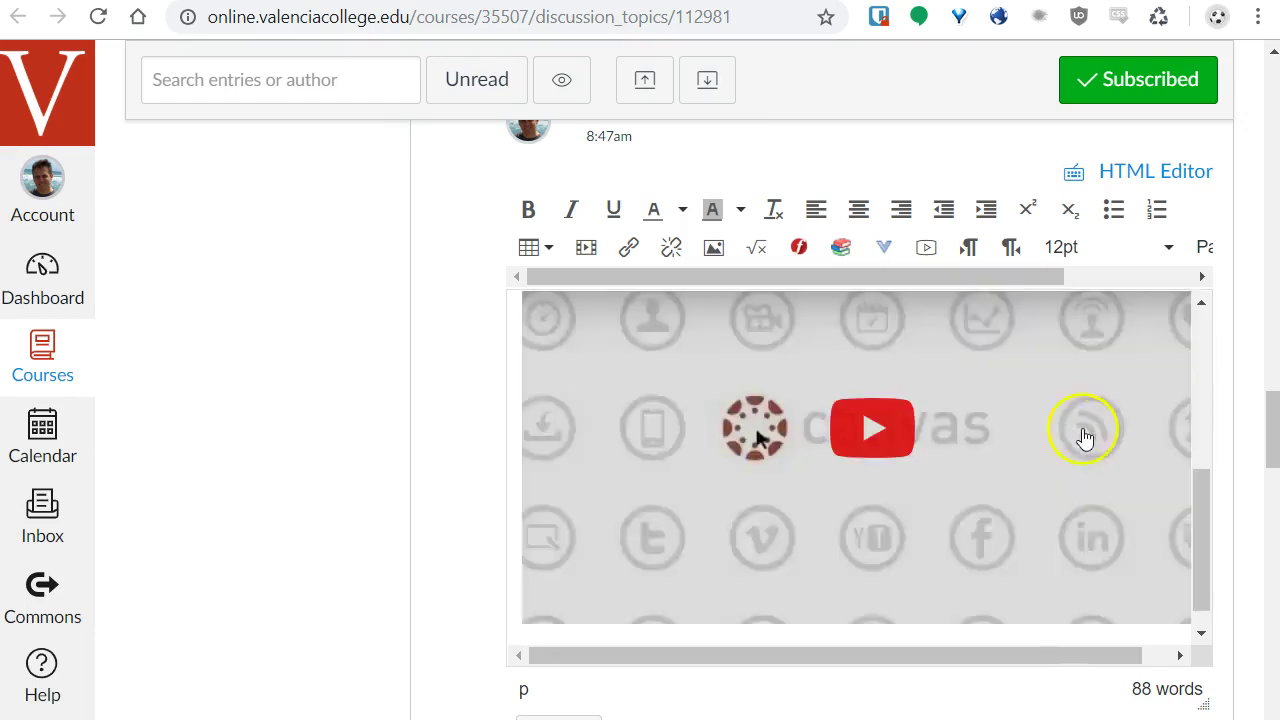
{"action": "scroll", "coordinate": [1100, 430], "scroll_direction": "up", "scroll_amount": 2}
{"action": "scroll", "coordinate": [1100, 430], "scroll_direction": "down", "scroll_amount": 2}
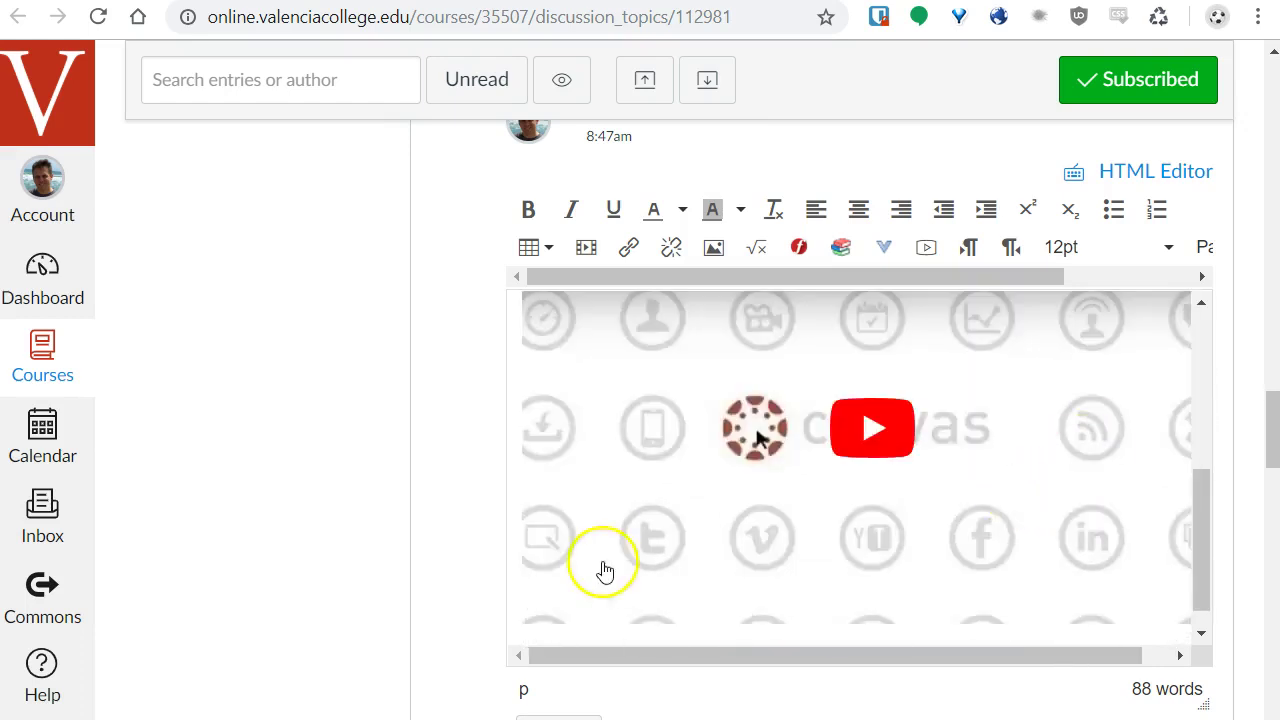
{"action": "scroll", "coordinate": [428, 463], "scroll_direction": "down", "scroll_amount": 1}
{"action": "scroll", "coordinate": [428, 463], "scroll_direction": "up", "scroll_amount": 2}
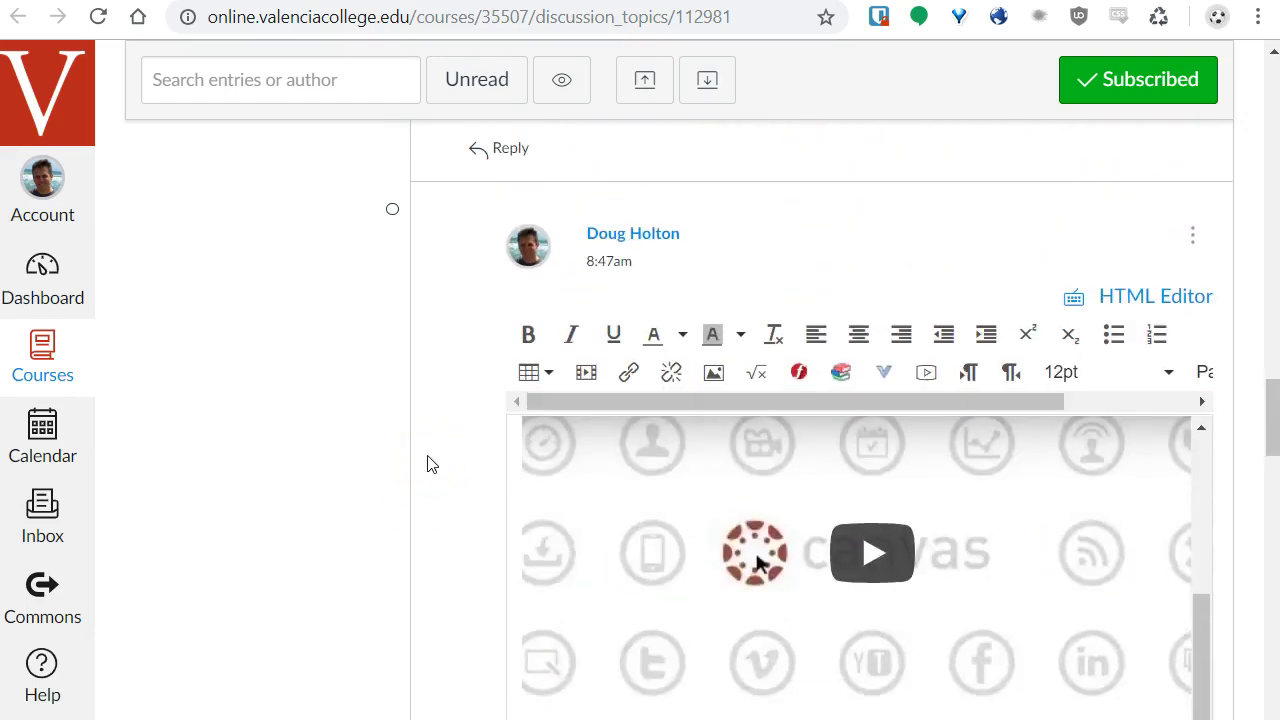
{"action": "left_click", "coordinate": [712, 520]}
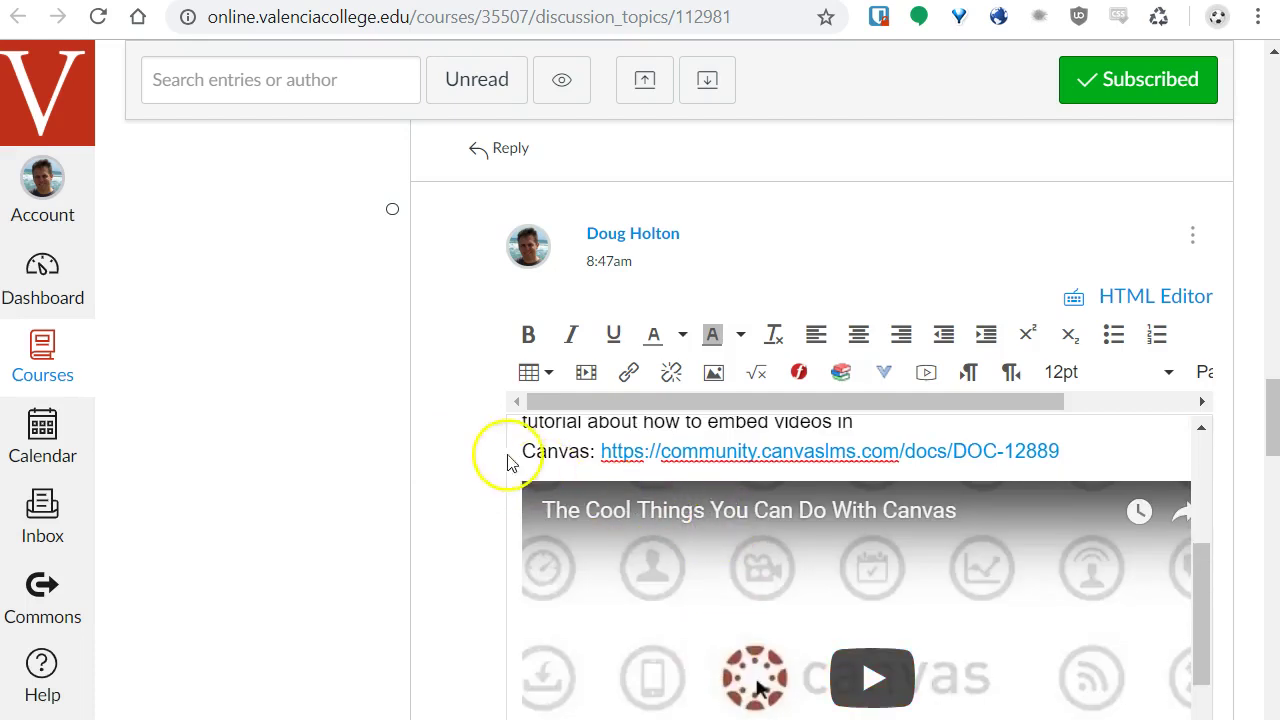
{"action": "scroll", "coordinate": [406, 443], "scroll_direction": "down", "scroll_amount": 1}
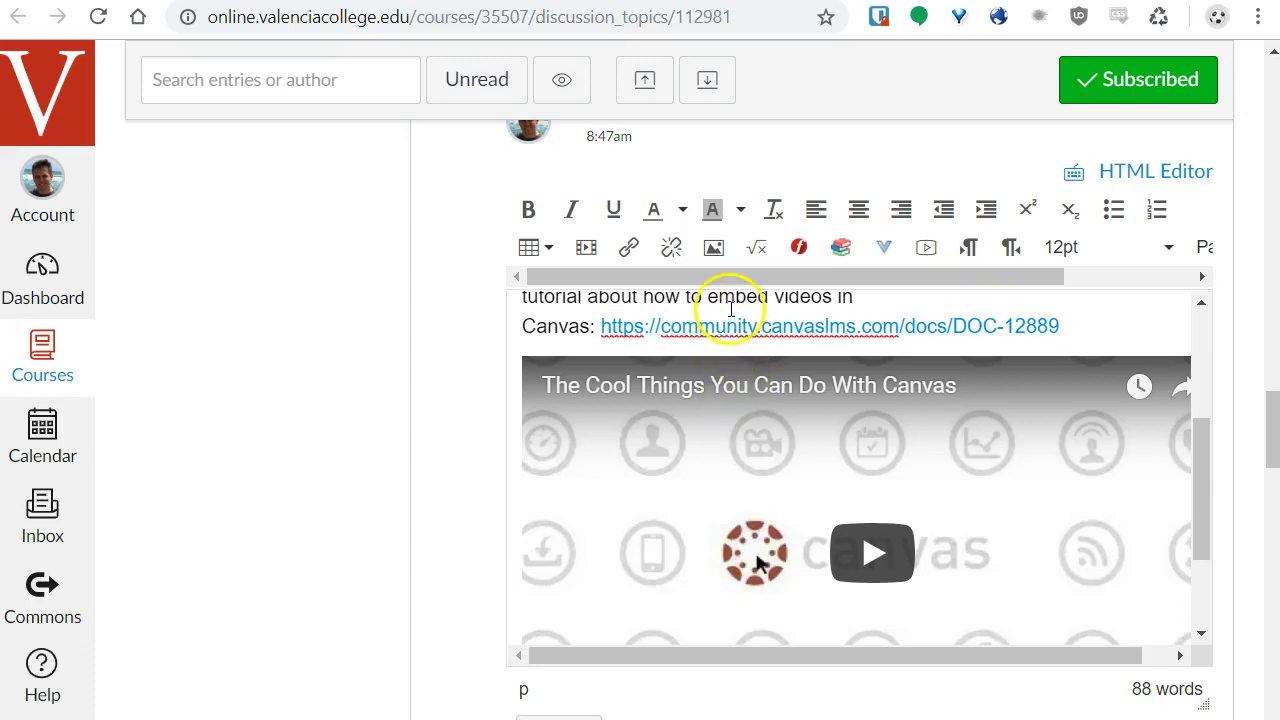
{"action": "scroll", "coordinate": [1118, 412], "scroll_direction": "down", "scroll_amount": 1}
{"action": "scroll", "coordinate": [1118, 412], "scroll_direction": "down", "scroll_amount": 3}
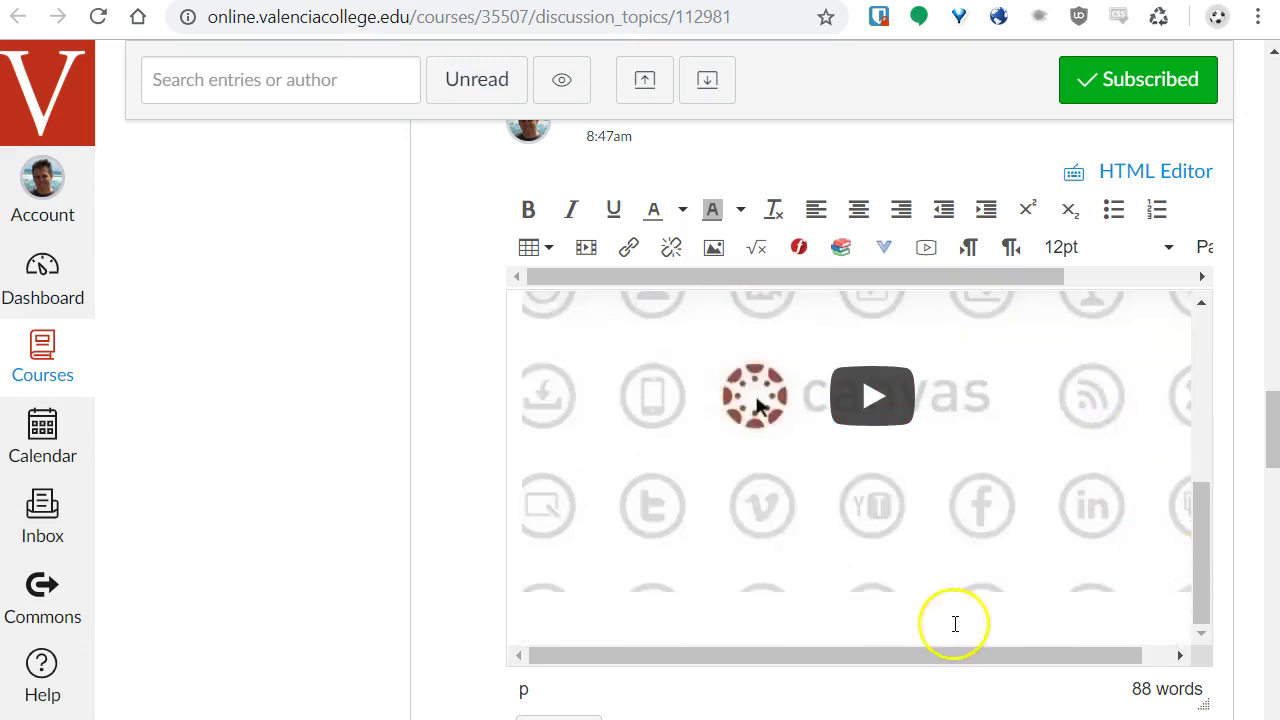
- Reopen the media dialog on its Embed option with the empty embed-code box focused
{"action": "left_click", "coordinate": [586, 248]}
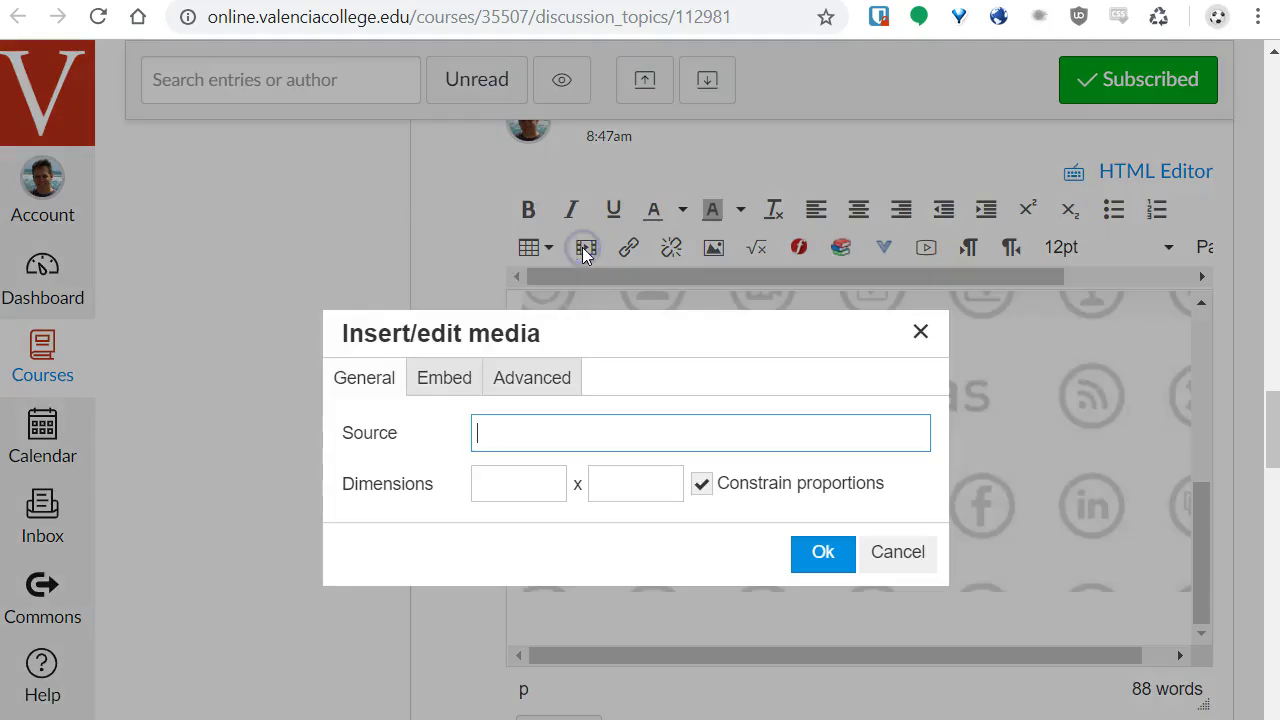
{"action": "left_click", "coordinate": [444, 378]}
{"action": "left_click", "coordinate": [456, 464]}
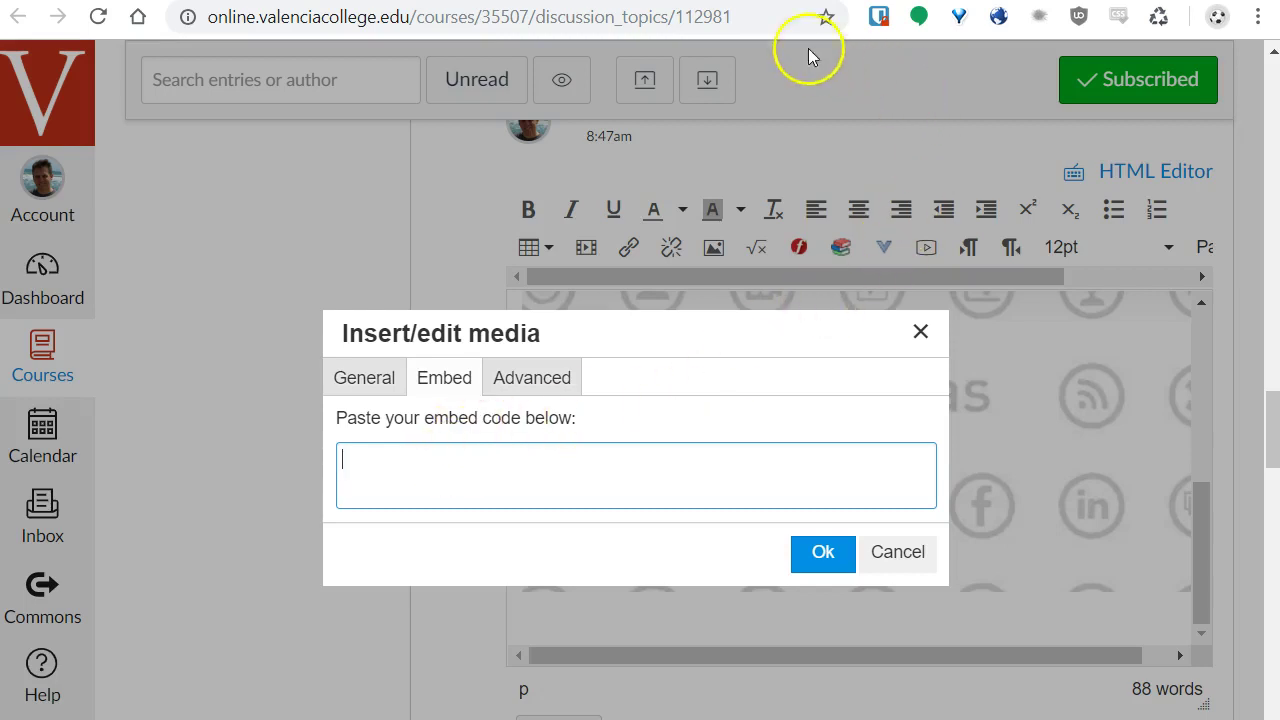
- Go to the H5P course-building page and browse its Learning Canvas section
{"action": "left_click", "coordinate": [960, 2]}
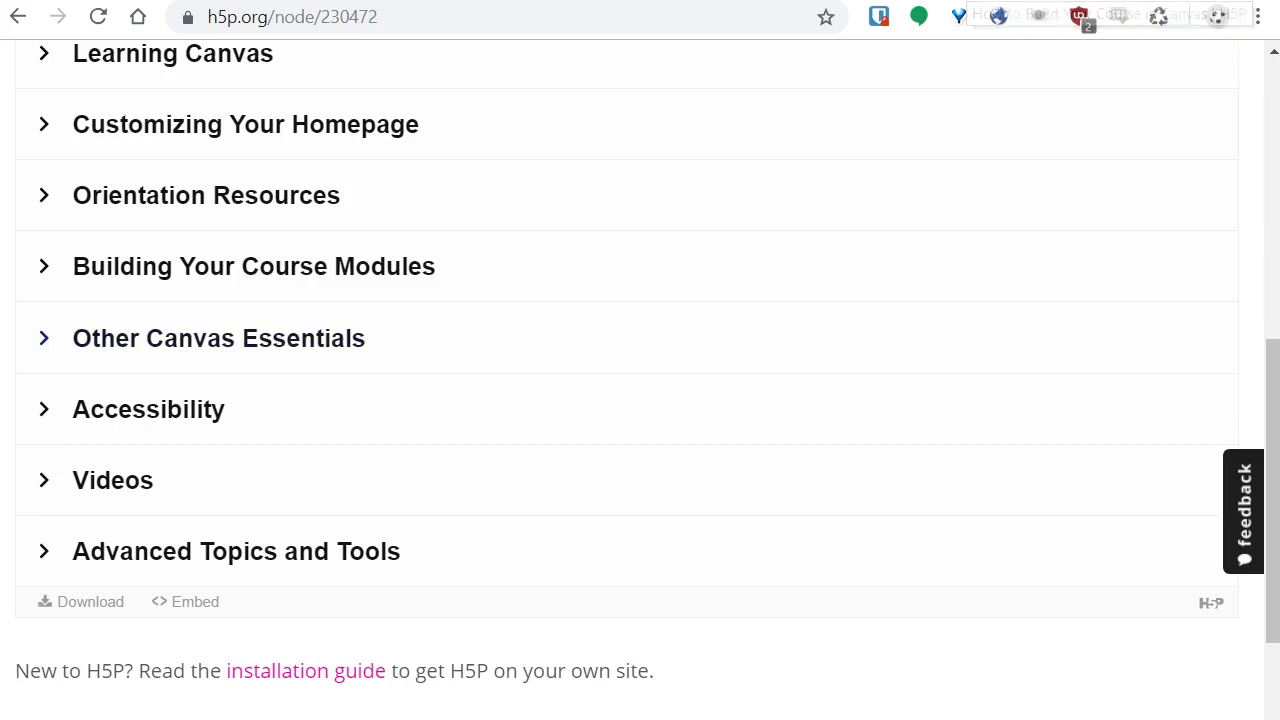
{"action": "scroll", "coordinate": [670, 195], "scroll_direction": "up", "scroll_amount": 7}
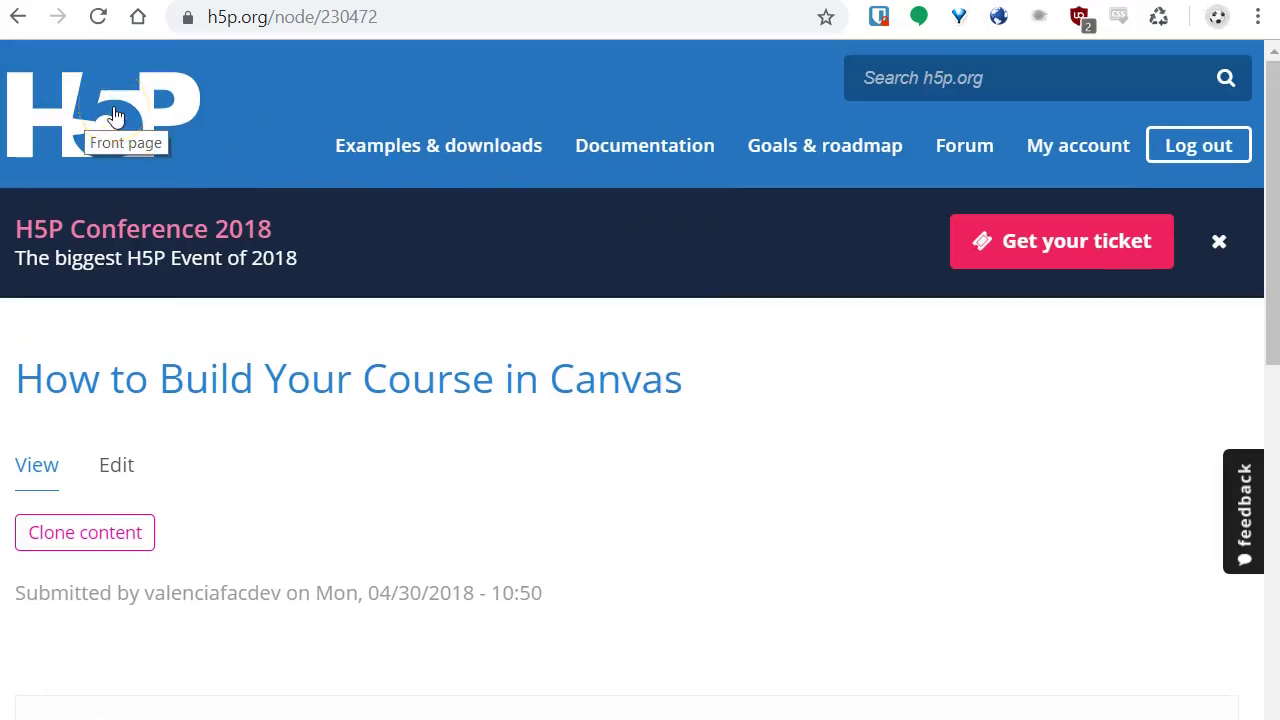
{"action": "scroll", "coordinate": [449, 286], "scroll_direction": "down", "scroll_amount": 6}
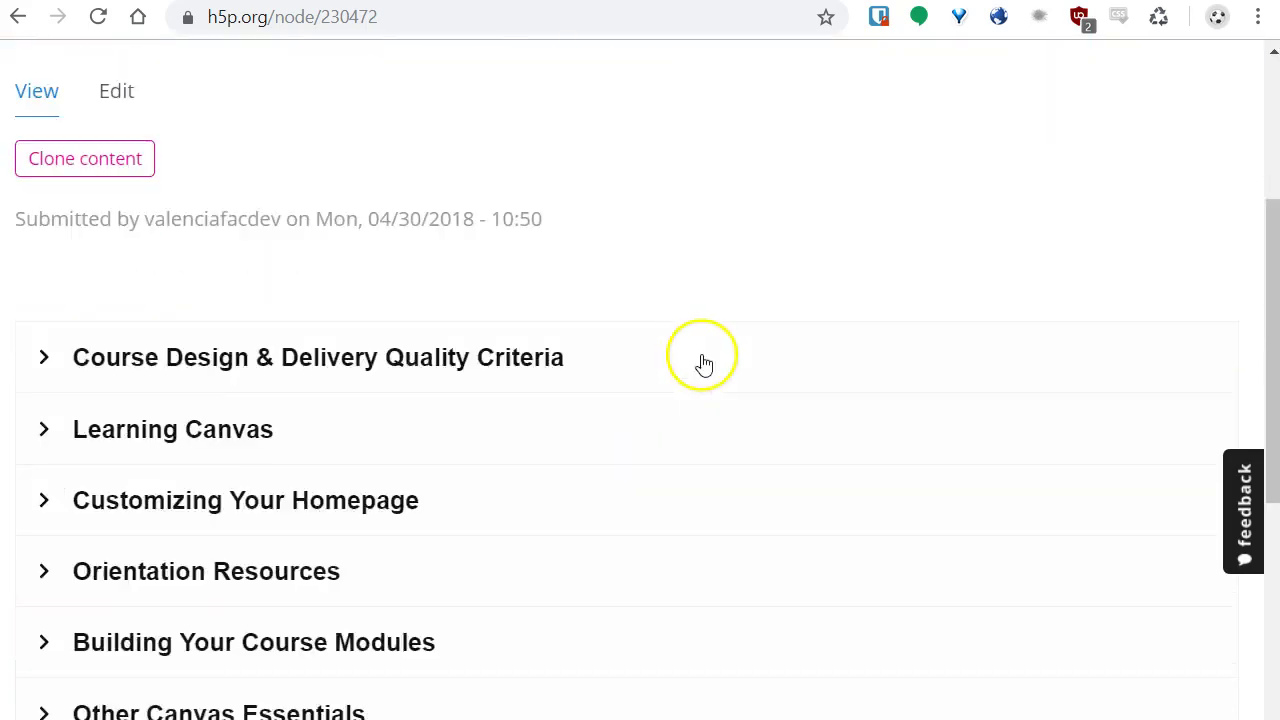
{"action": "left_click", "coordinate": [280, 177]}
{"action": "left_click", "coordinate": [275, 177]}
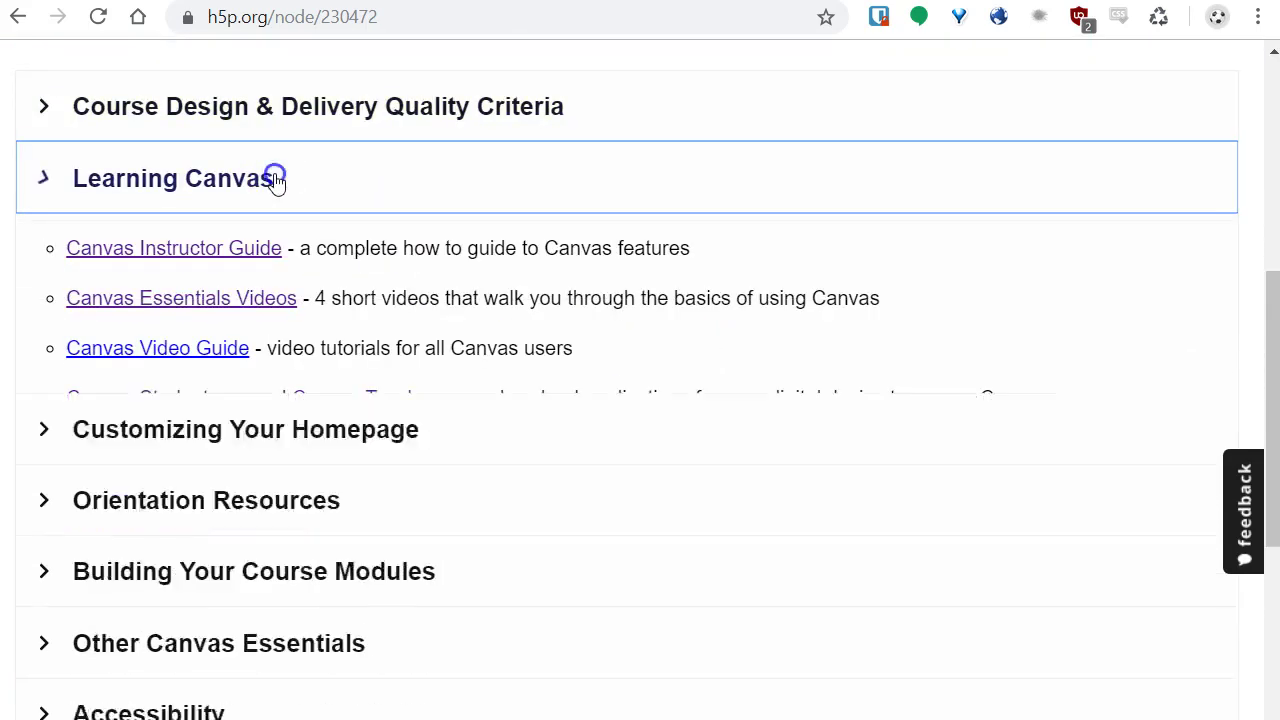
{"action": "scroll", "coordinate": [420, 232], "scroll_direction": "down", "scroll_amount": 1}
{"action": "scroll", "coordinate": [440, 222], "scroll_direction": "up", "scroll_amount": 4}
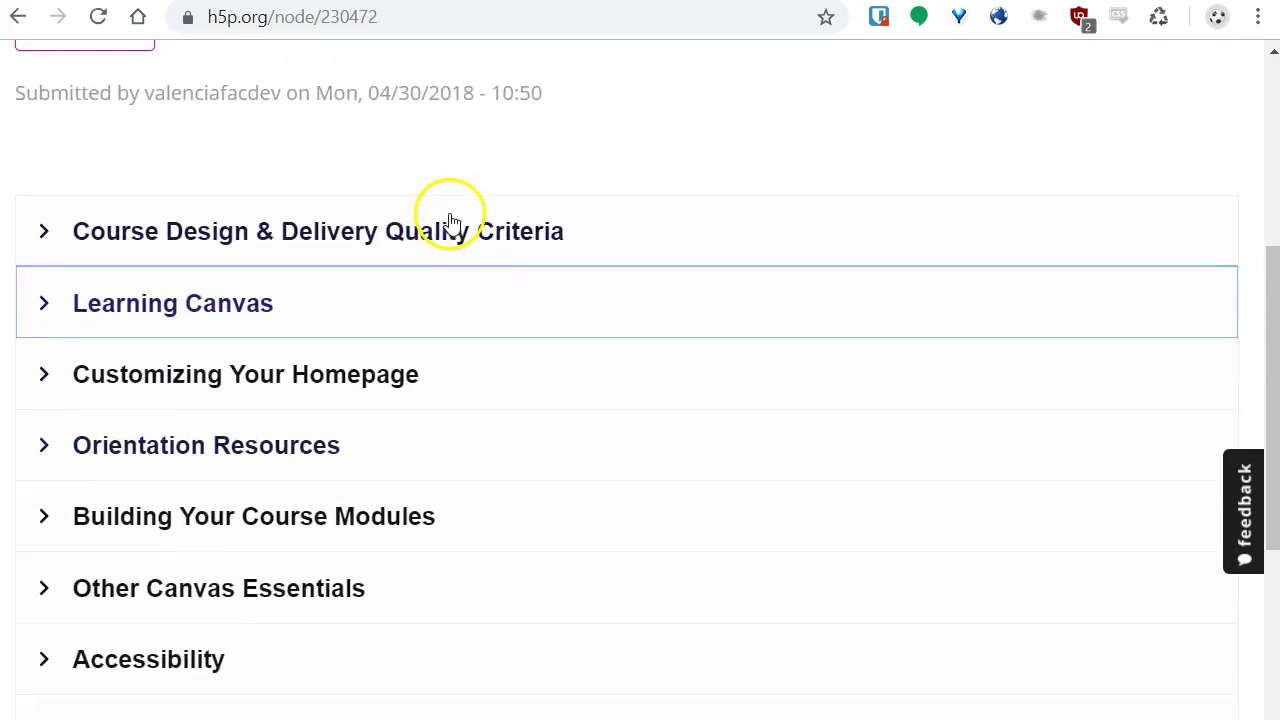
{"action": "scroll", "coordinate": [475, 222], "scroll_direction": "down", "scroll_amount": 5}
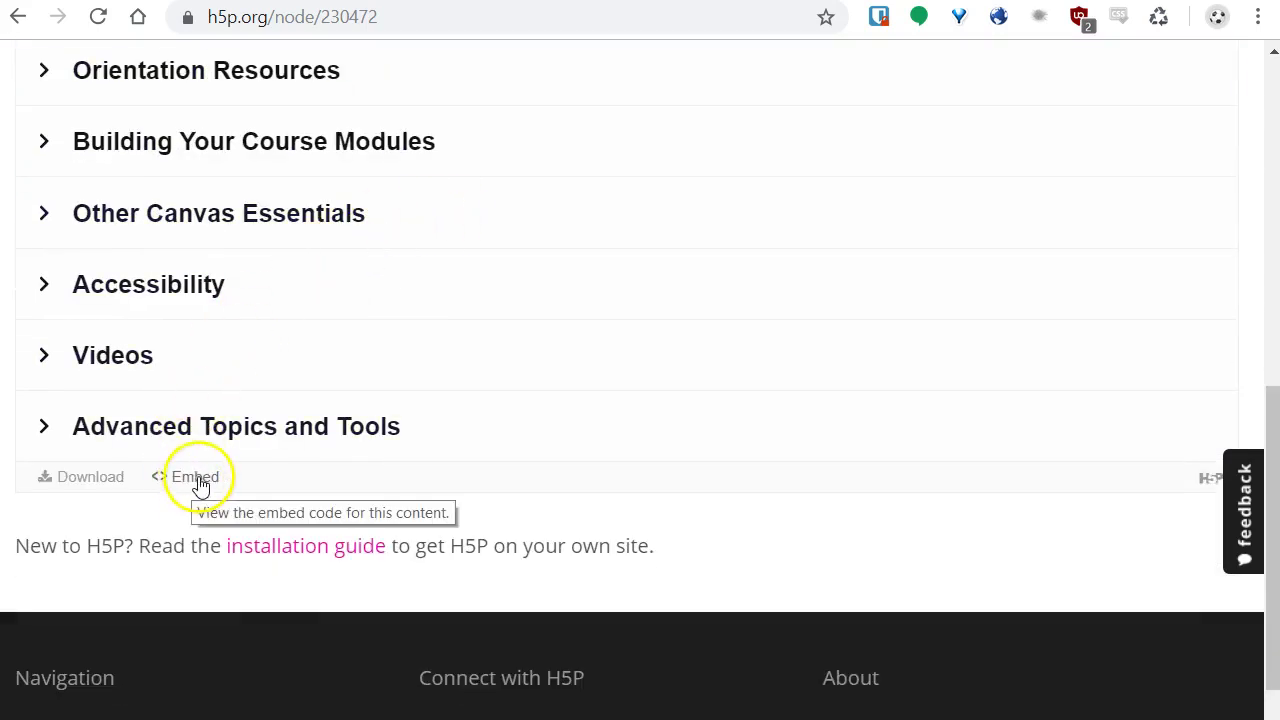
- Copy the H5P content's full 977 × 537 px iframe embed code, returning to Canvas
{"action": "left_click", "coordinate": [201, 480]}
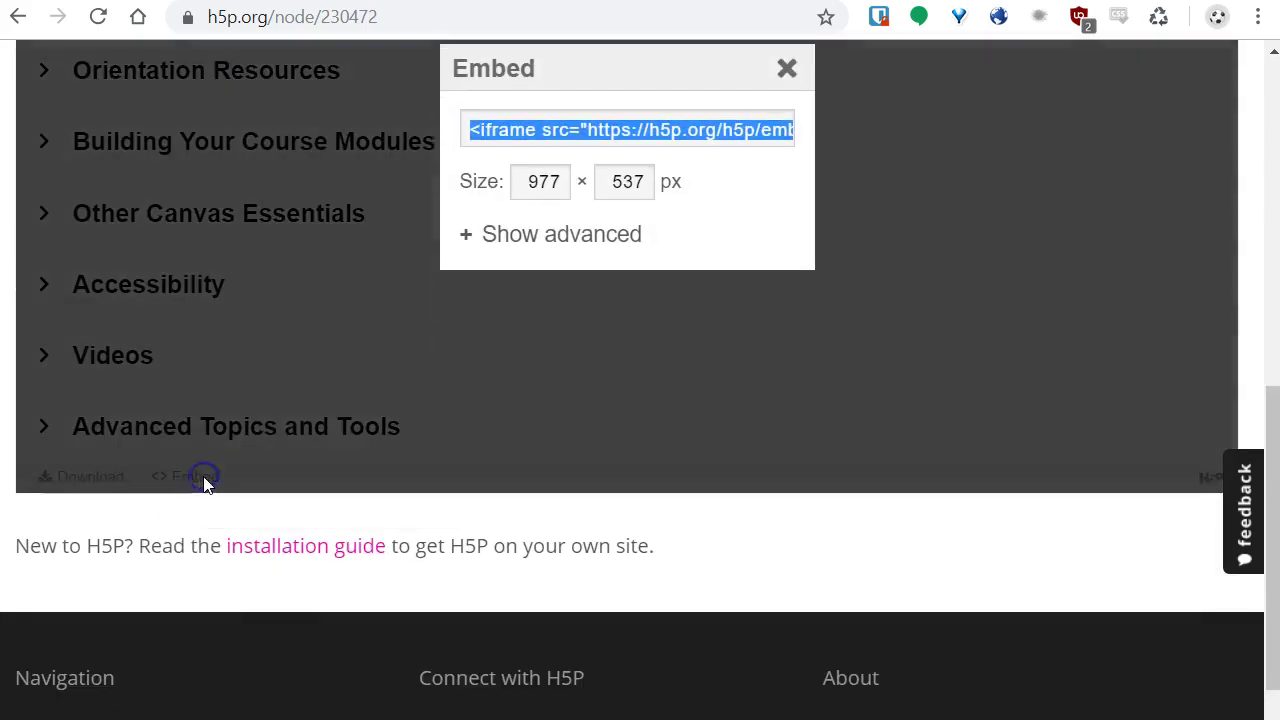
{"action": "left_click", "coordinate": [661, 130]}
{"action": "key", "text": "ctrl+a"}
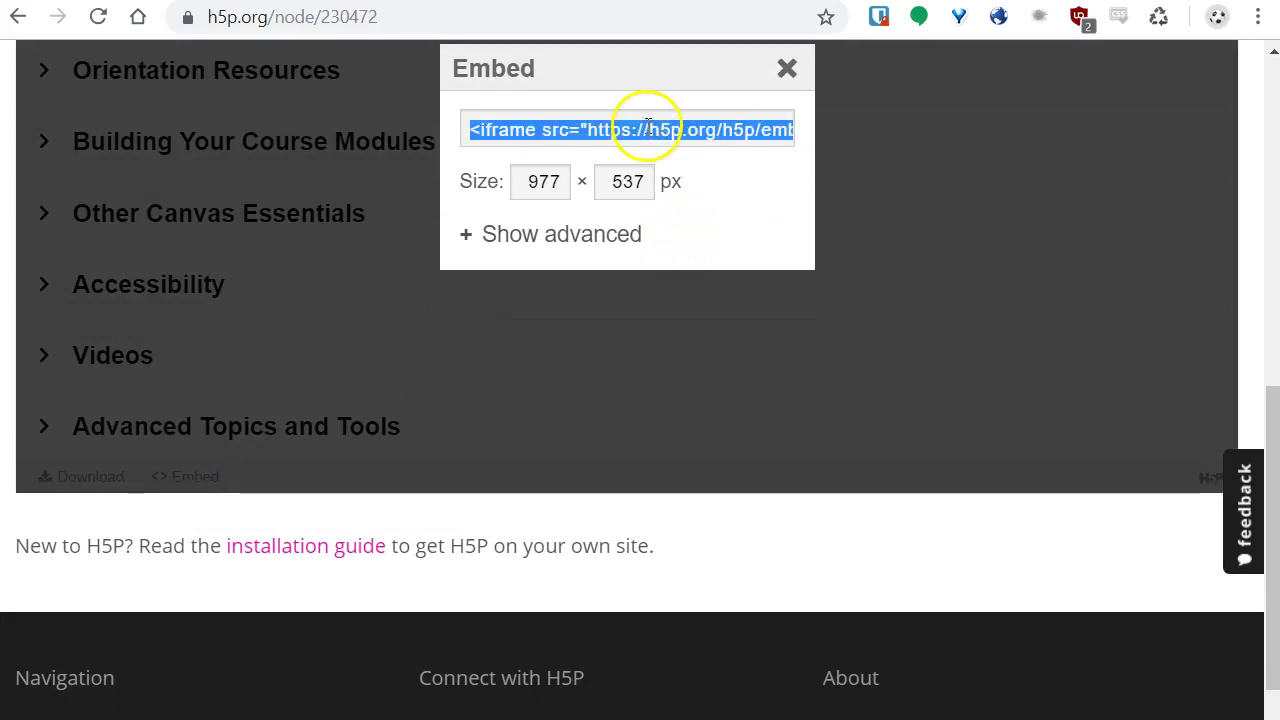
{"action": "left_click", "coordinate": [510, 131]}
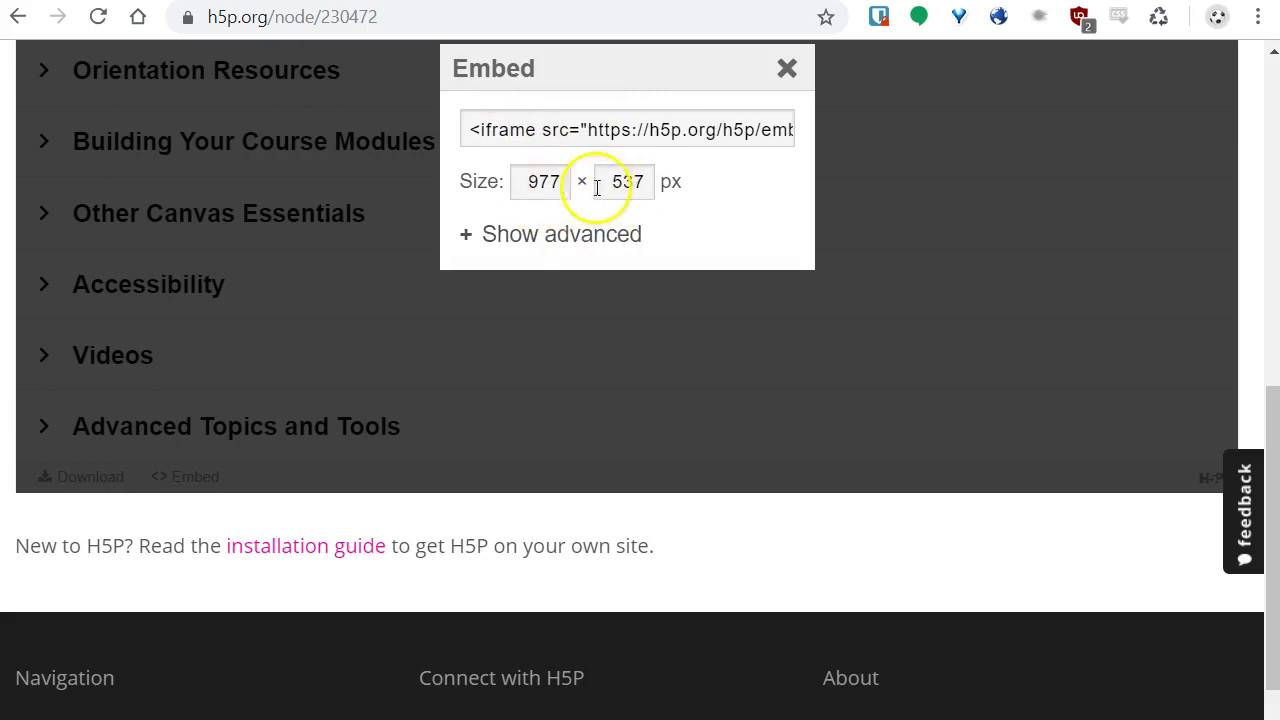
{"action": "left_click", "coordinate": [627, 128]}
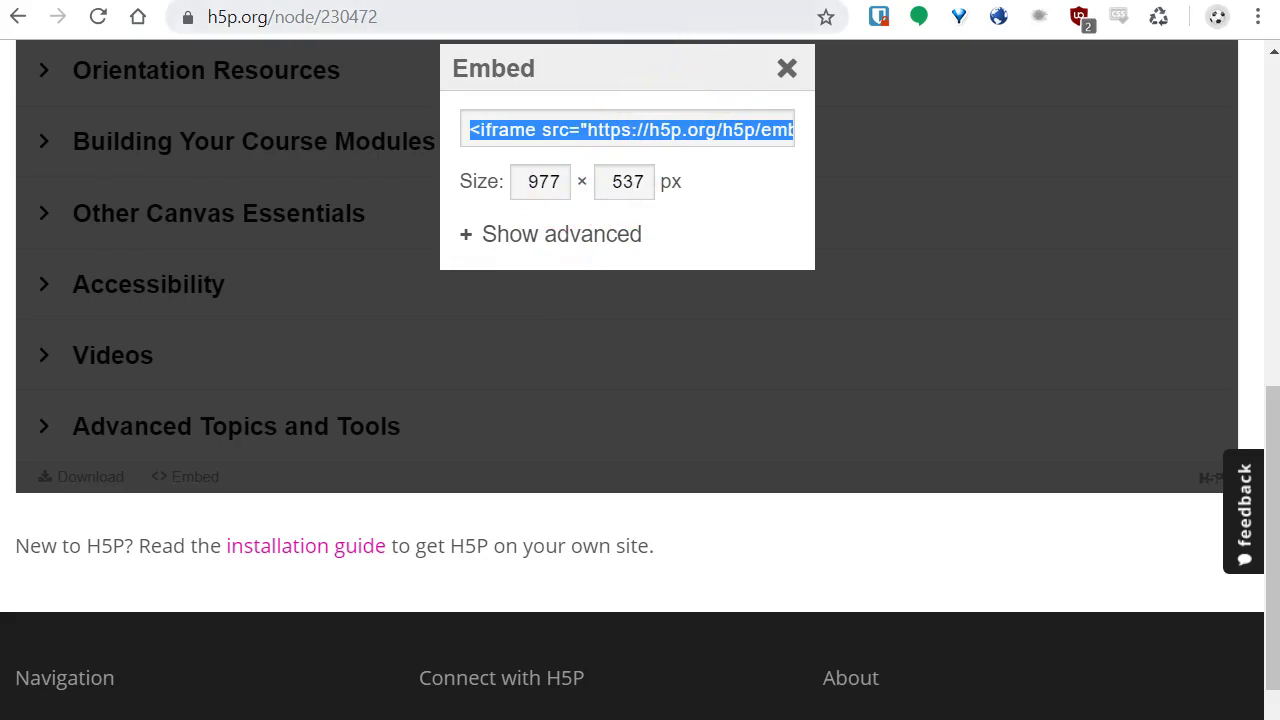
{"action": "left_click", "coordinate": [672, 2]}
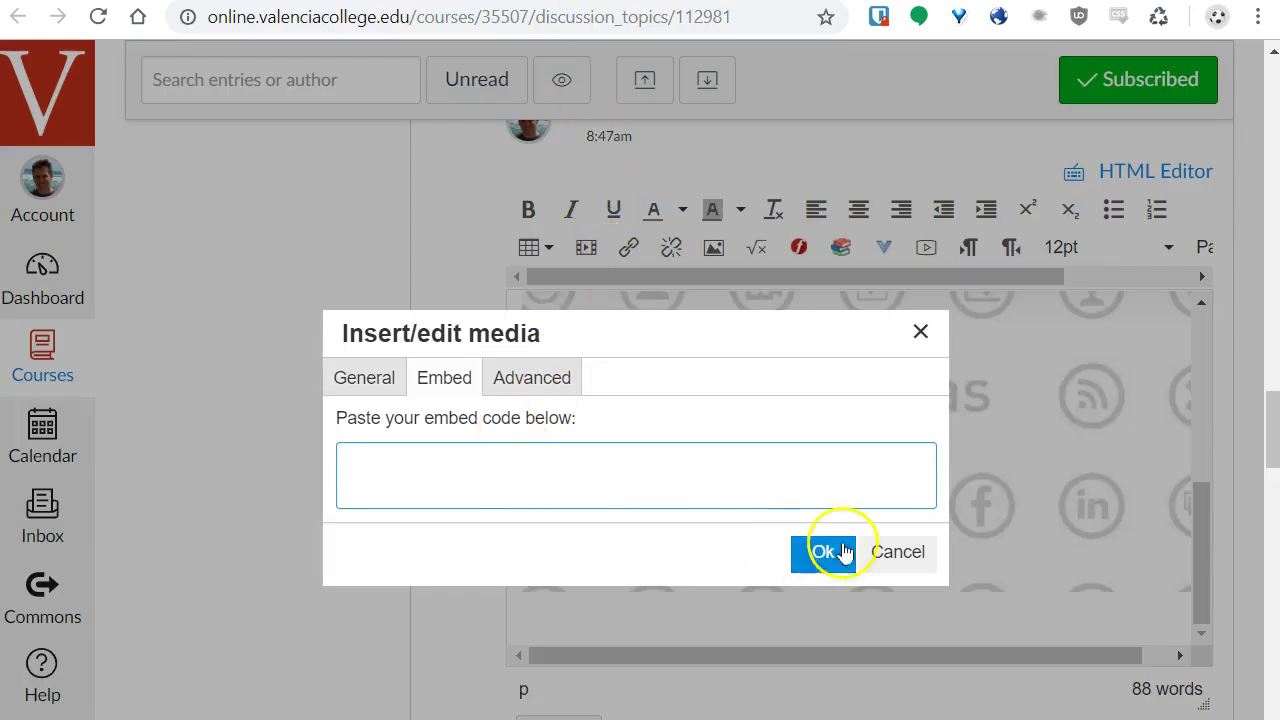
- Replace the empty dialog with a fresh one and paste the H5P iframe code into the reply
{"action": "left_click", "coordinate": [897, 552]}
{"action": "scroll", "coordinate": [575, 605], "scroll_direction": "up", "scroll_amount": 1}
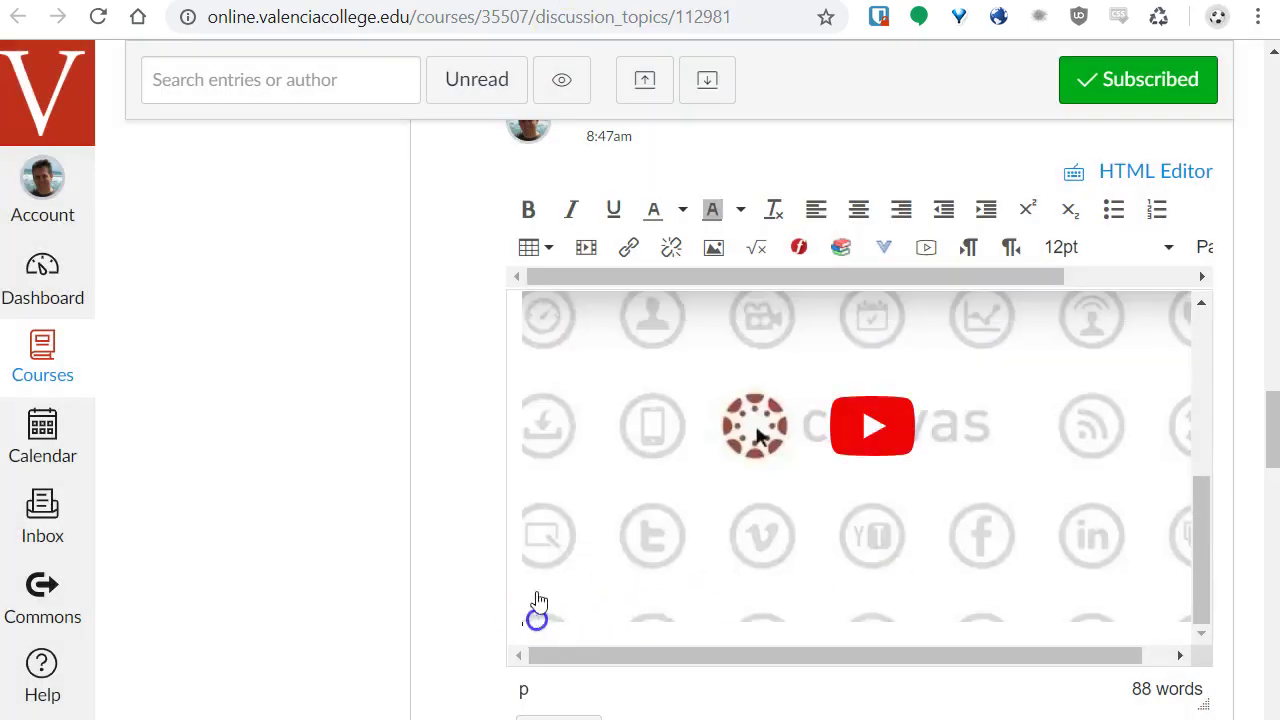
{"action": "left_click", "coordinate": [586, 250]}
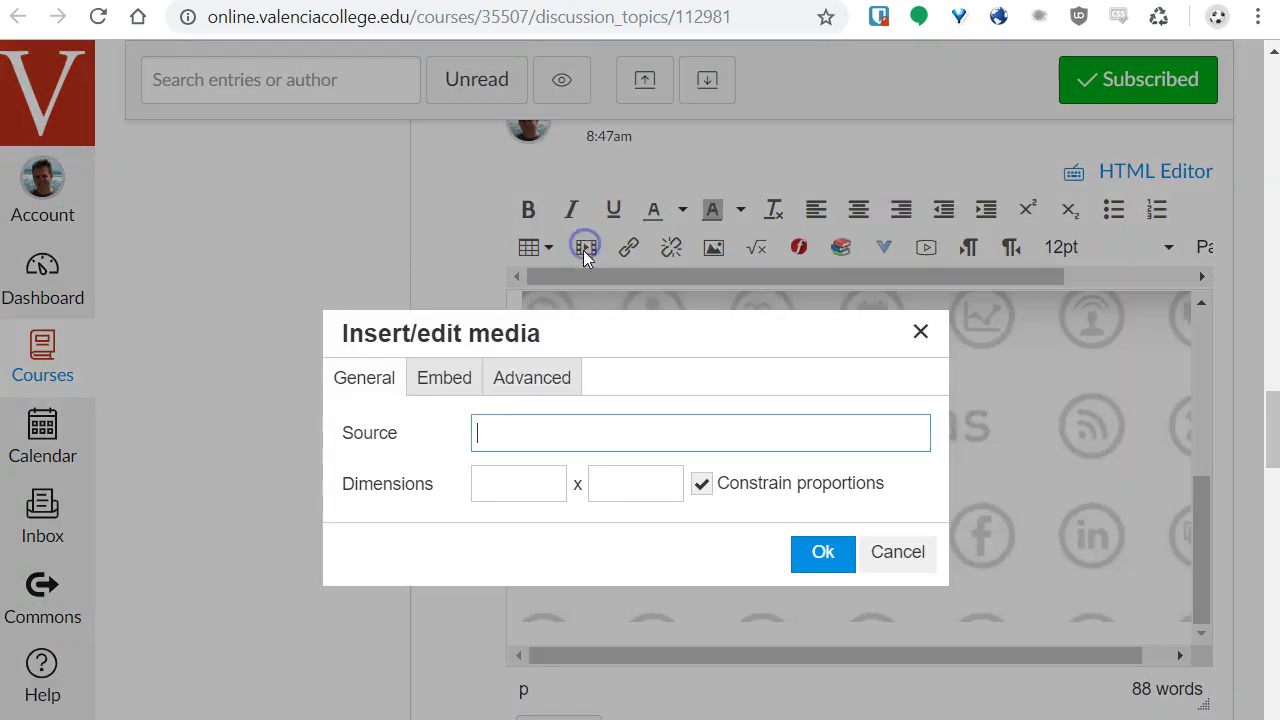
{"action": "left_click", "coordinate": [445, 385]}
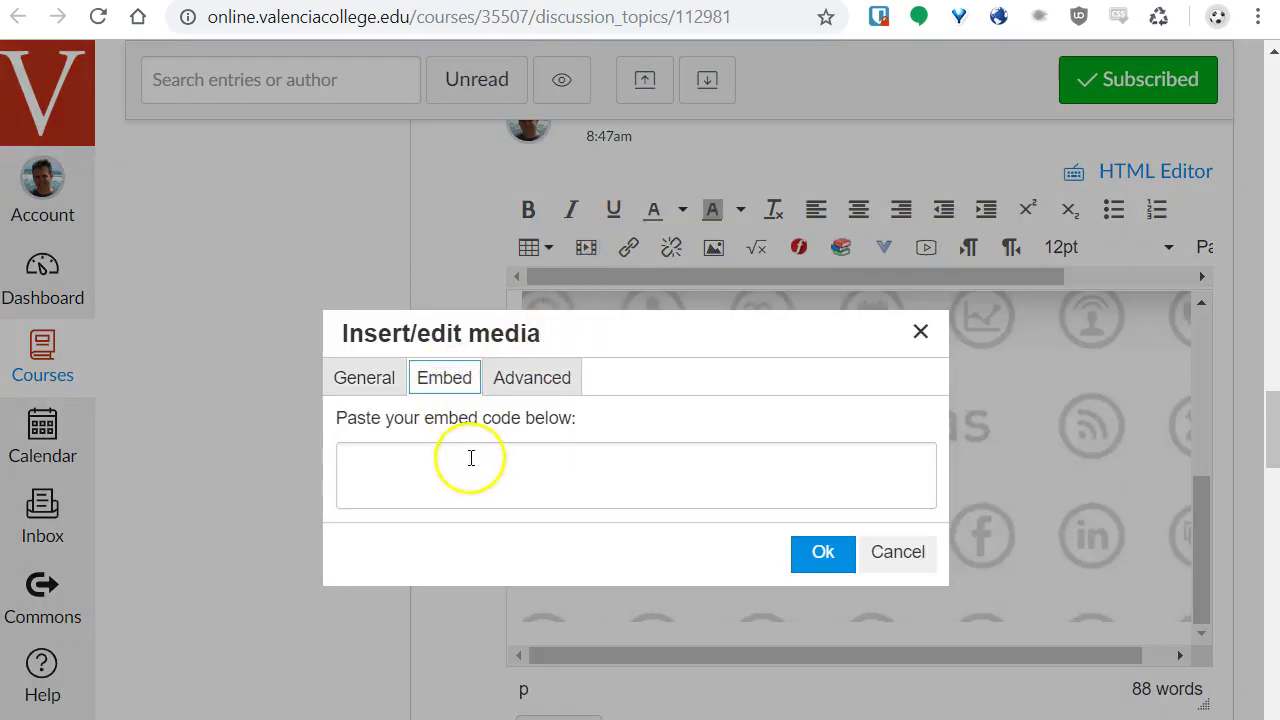
{"action": "left_click", "coordinate": [469, 465]}
{"action": "key", "text": "ctrl+v"}
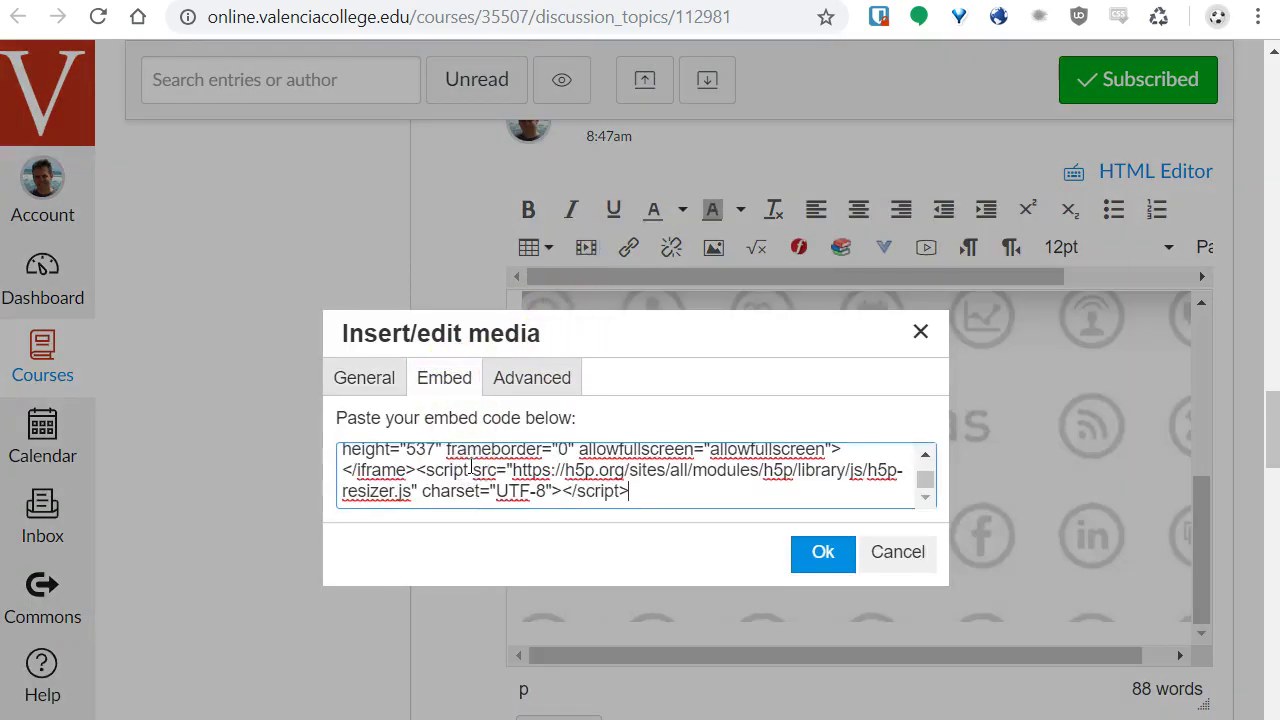
{"action": "left_click", "coordinate": [823, 552]}
{"action": "scroll", "coordinate": [945, 490], "scroll_direction": "down", "scroll_amount": 1}
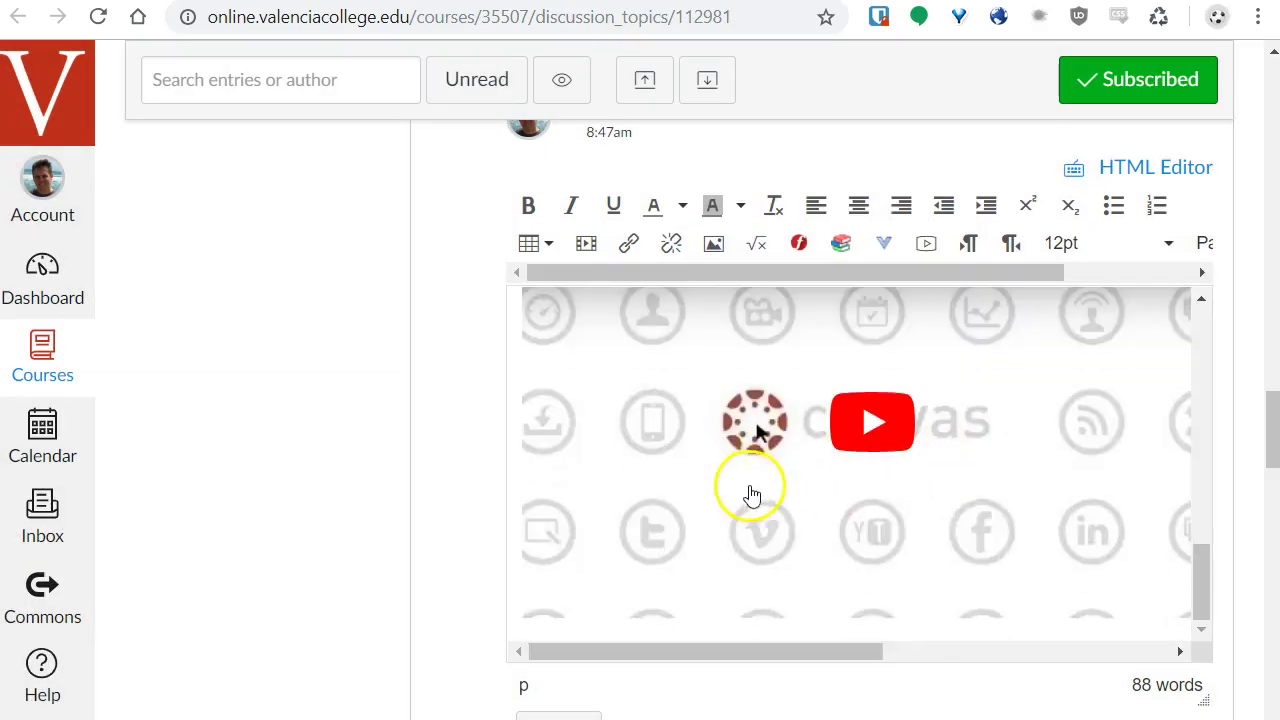
{"action": "scroll", "coordinate": [951, 434], "scroll_direction": "down", "scroll_amount": 4}
{"action": "scroll", "coordinate": [1041, 418], "scroll_direction": "up", "scroll_amount": 3}
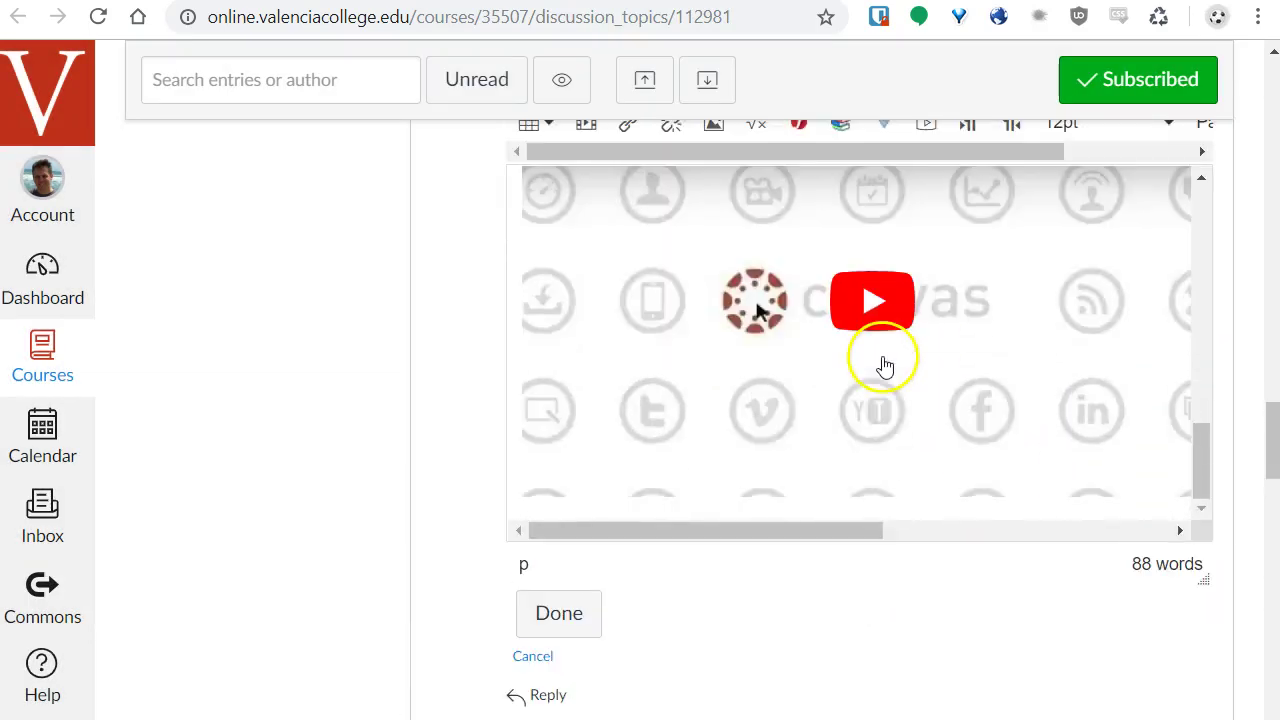
{"action": "scroll", "coordinate": [403, 314], "scroll_direction": "up", "scroll_amount": 1}
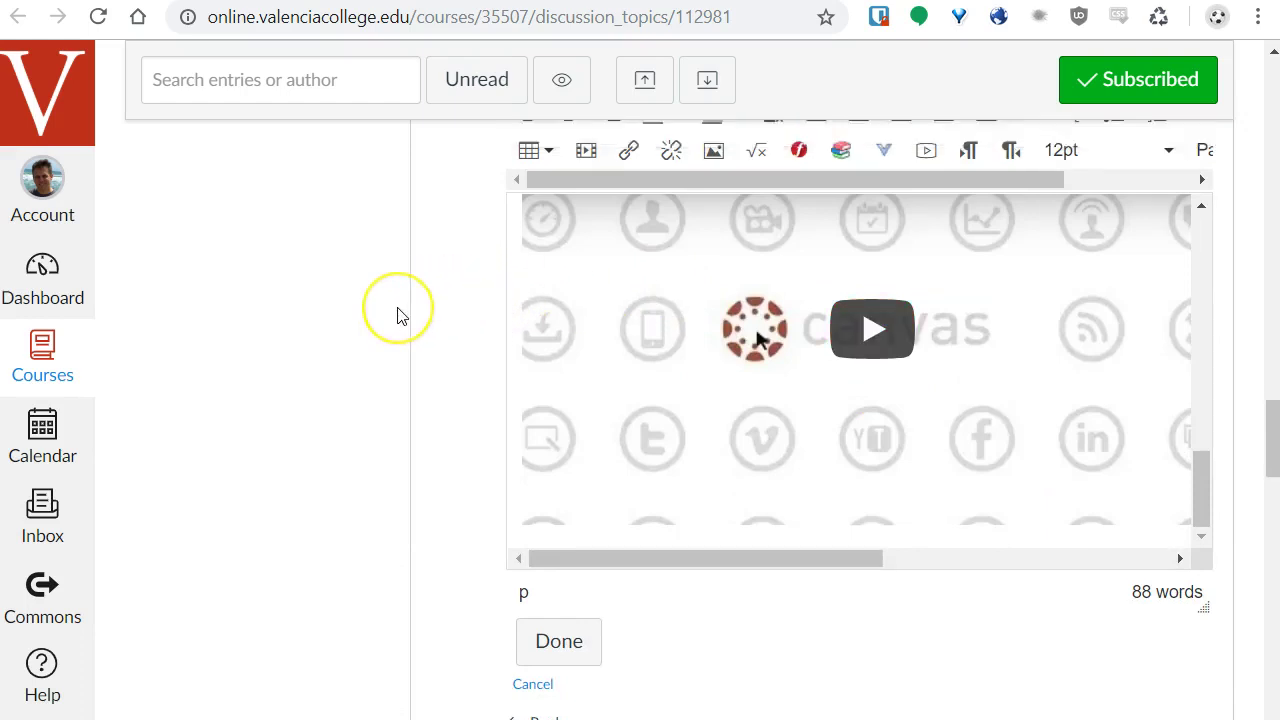
{"action": "left_click", "coordinate": [397, 305]}
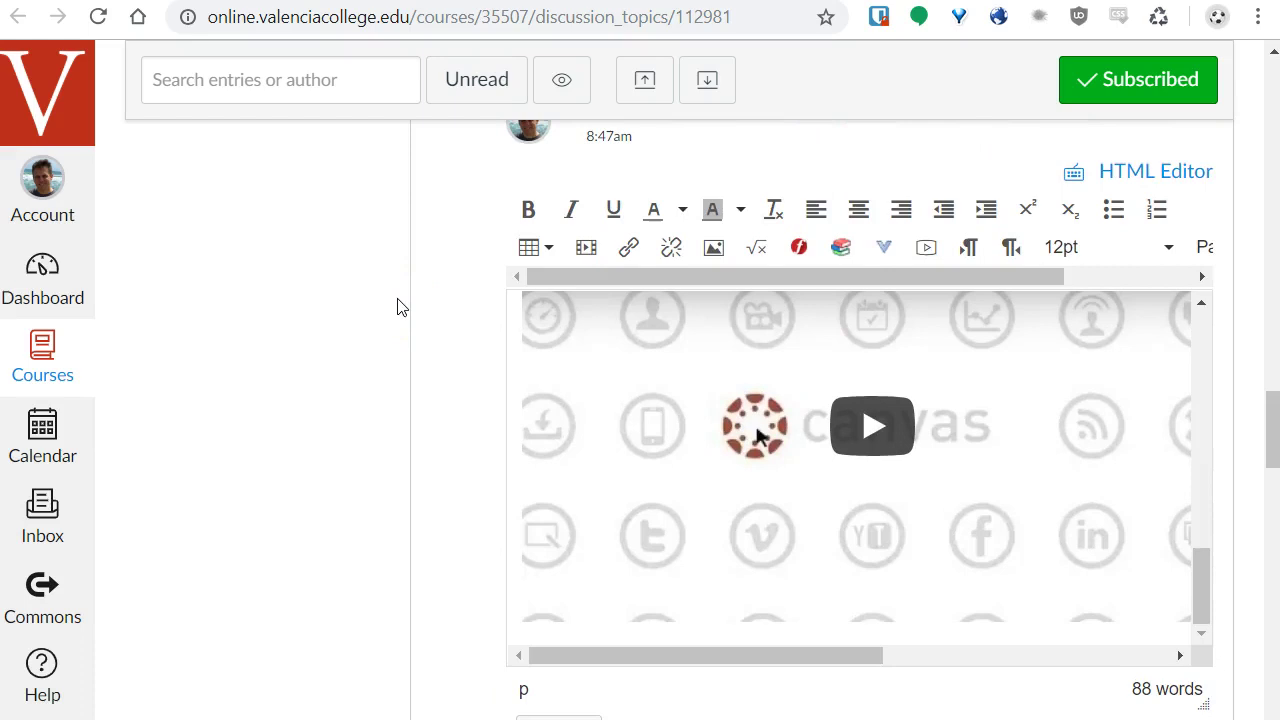
{"action": "left_click", "coordinate": [414, 297]}
{"action": "left_click", "coordinate": [587, 279]}
{"action": "left_click", "coordinate": [841, 250]}
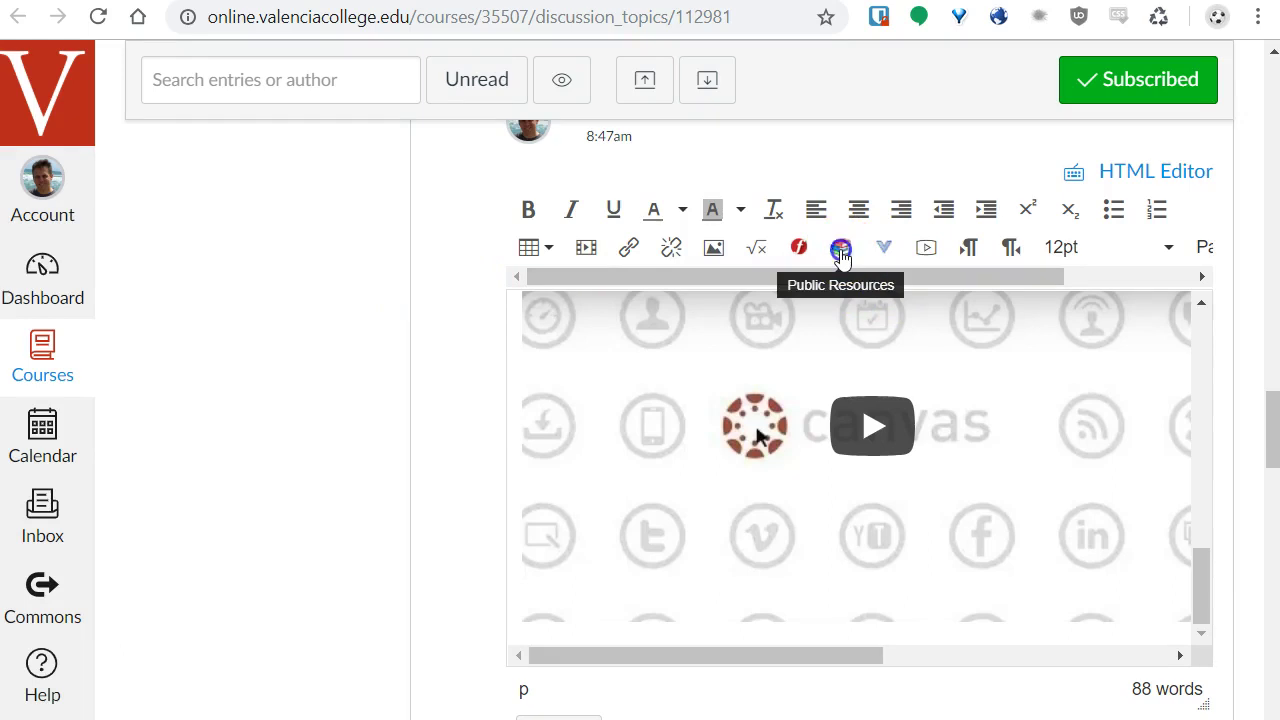
{"action": "left_click", "coordinate": [841, 252]}
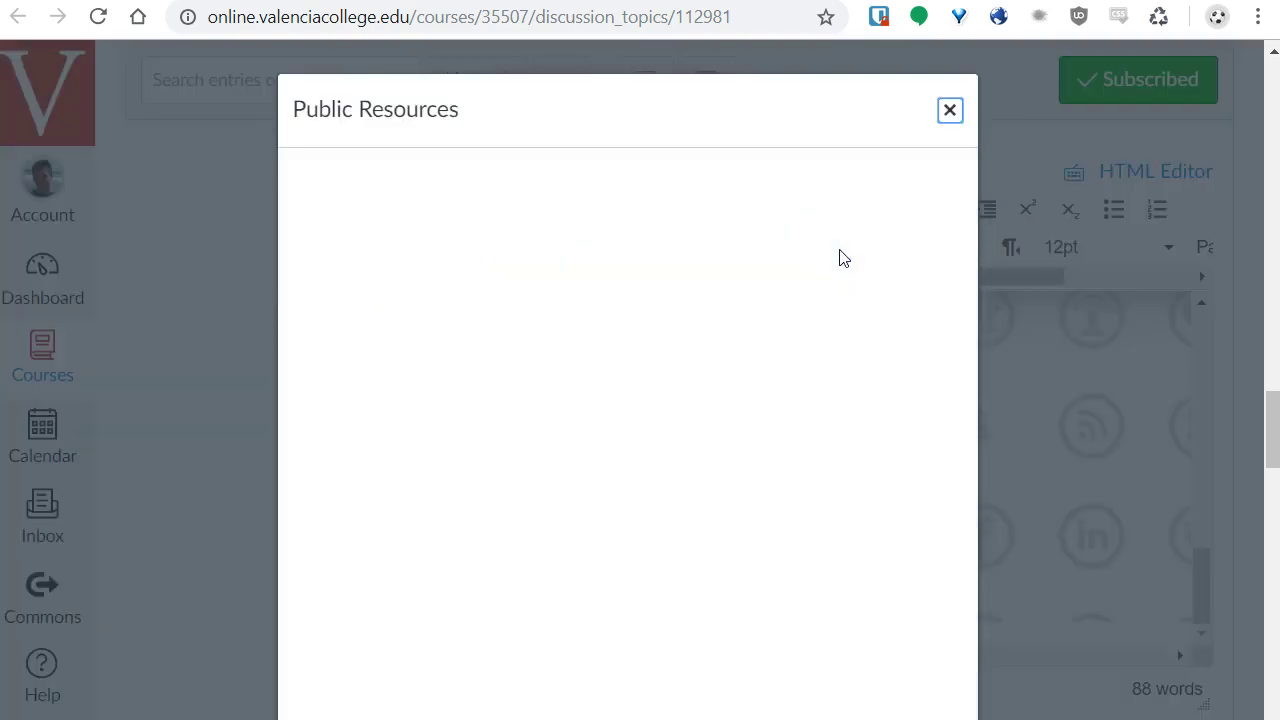
{"action": "scroll", "coordinate": [650, 465], "scroll_direction": "down", "scroll_amount": 3}
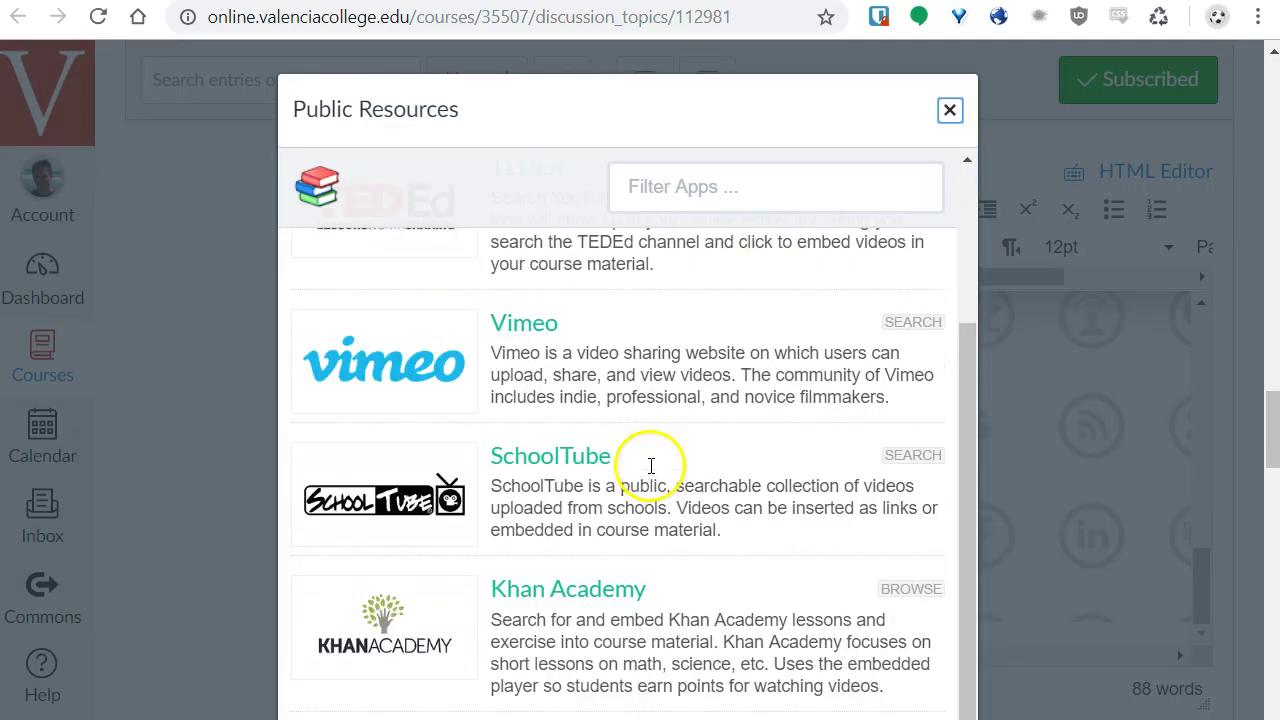
{"action": "scroll", "coordinate": [737, 429], "scroll_direction": "up", "scroll_amount": 3}
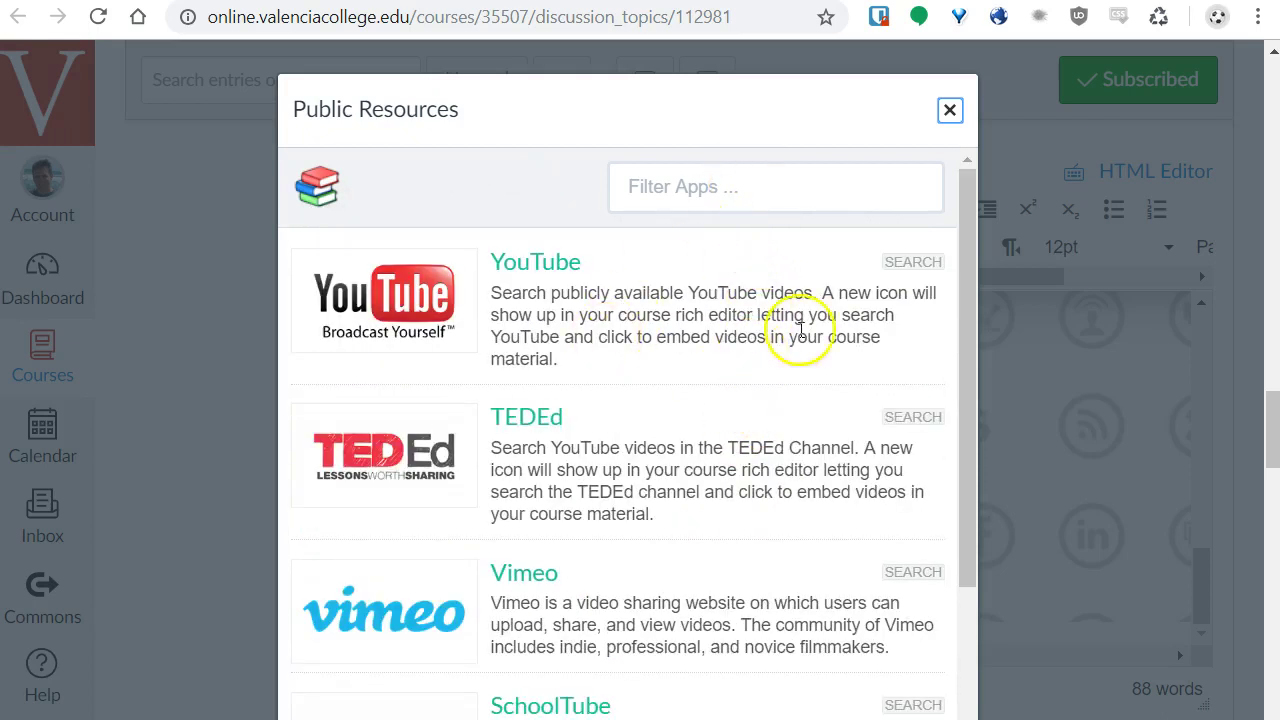
{"action": "left_click", "coordinate": [948, 113]}
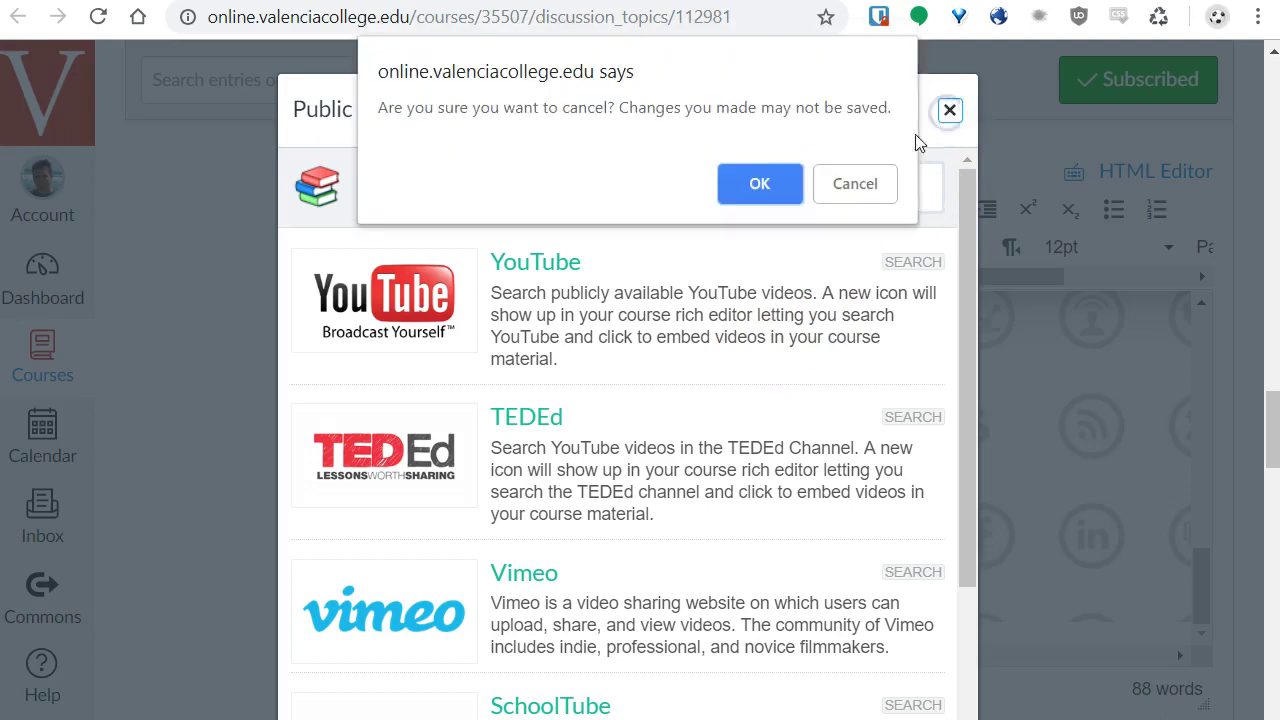
{"action": "left_click", "coordinate": [751, 183]}
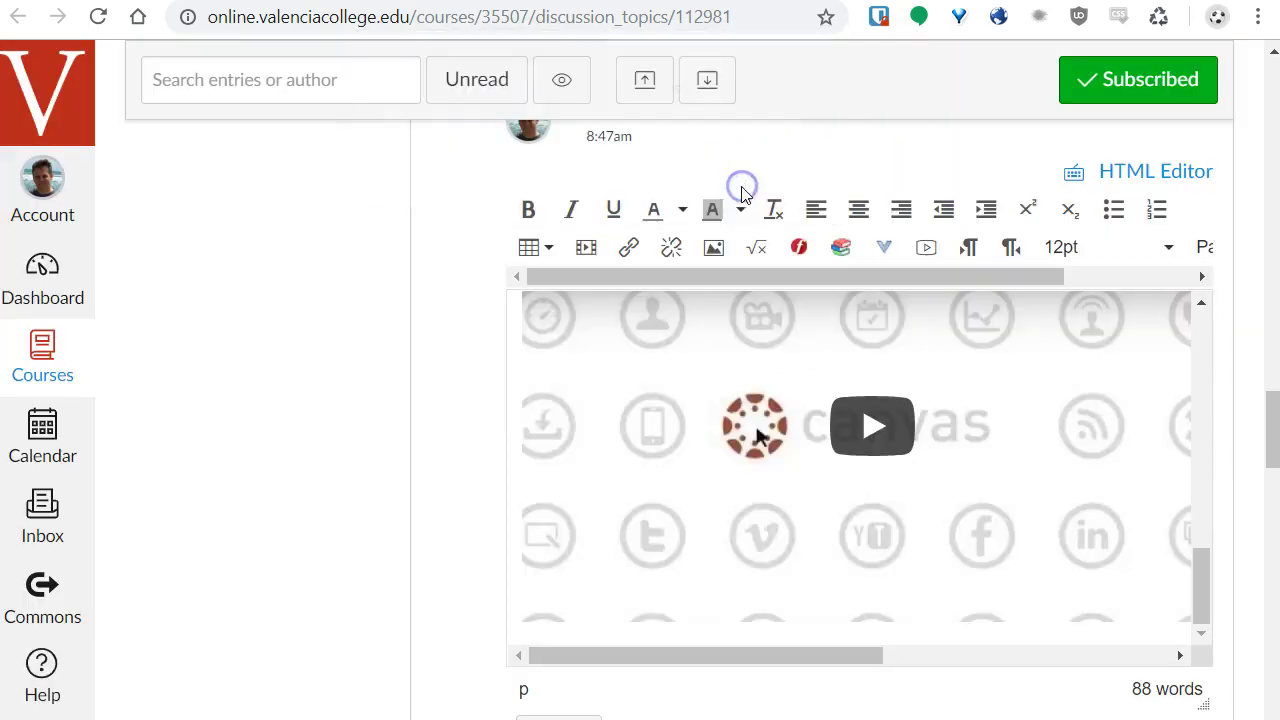
{"action": "left_click", "coordinate": [928, 252]}
{"action": "left_click", "coordinate": [925, 247]}
{"action": "left_click", "coordinate": [925, 248]}
{"action": "left_click", "coordinate": [926, 252]}
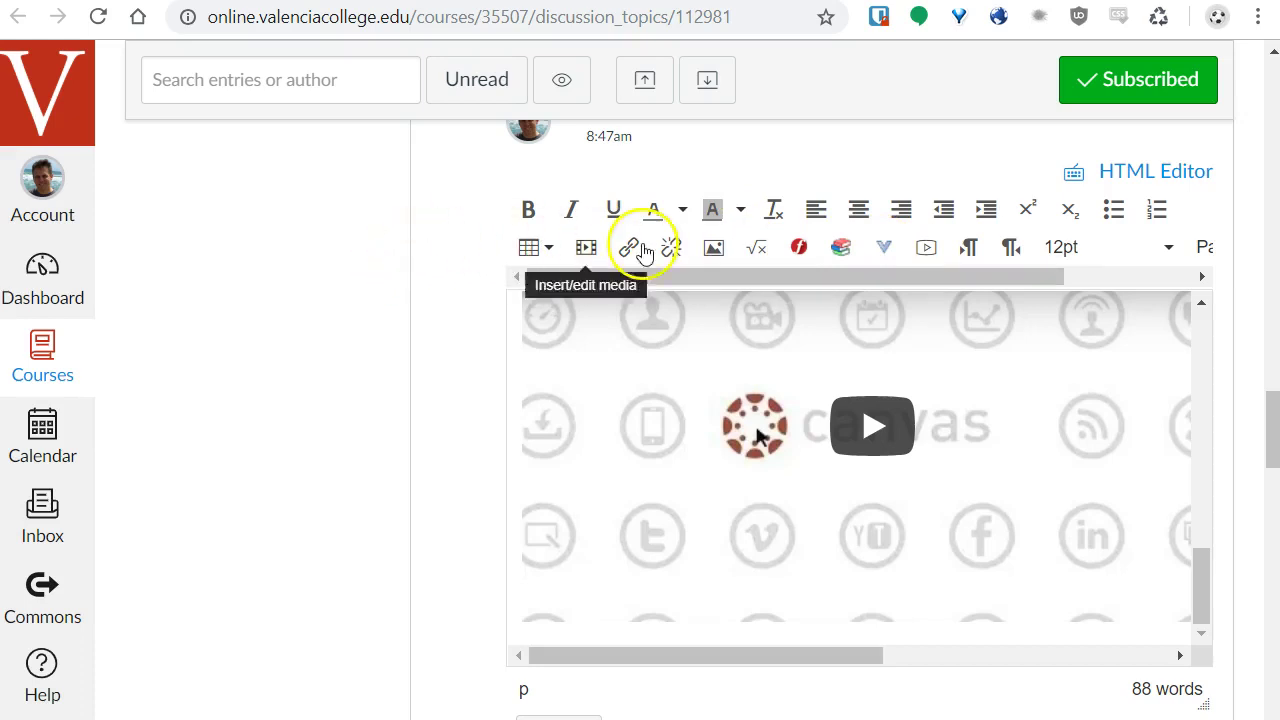
{"action": "scroll", "coordinate": [943, 345], "scroll_direction": "down", "scroll_amount": 2}
{"action": "scroll", "coordinate": [958, 378], "scroll_direction": "up", "scroll_amount": 2}
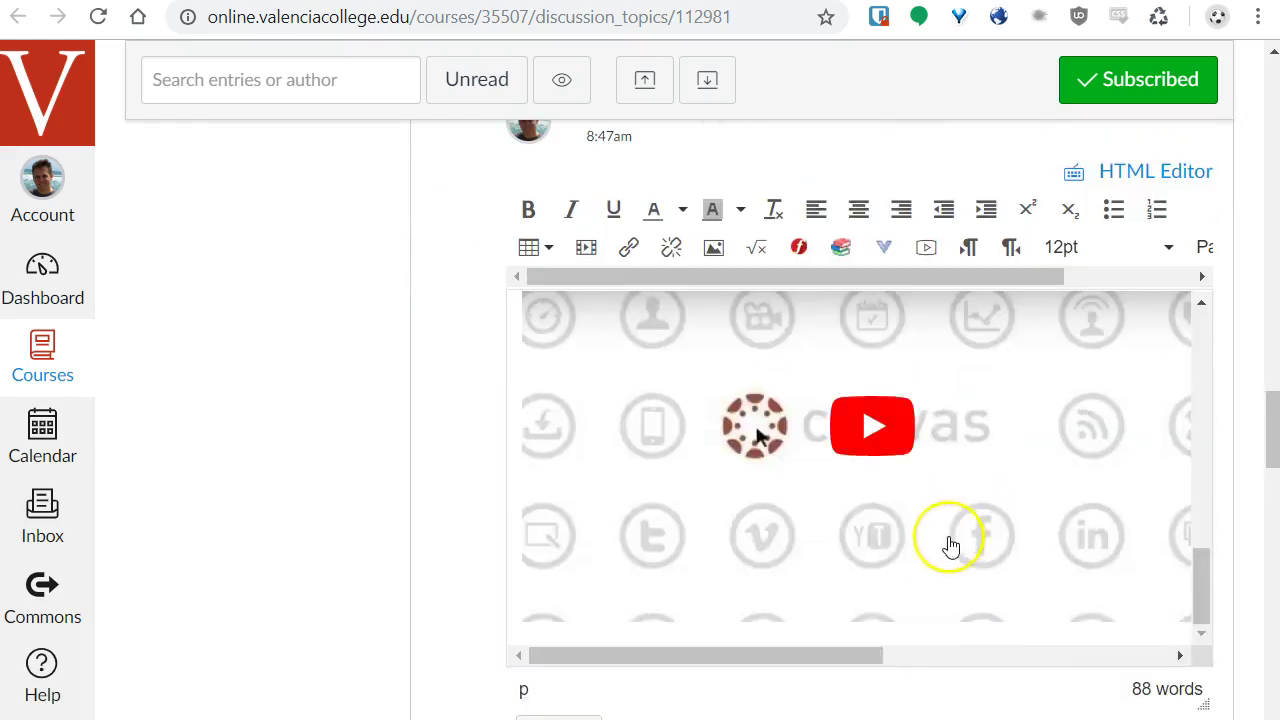
{"action": "left_click", "coordinate": [889, 248]}
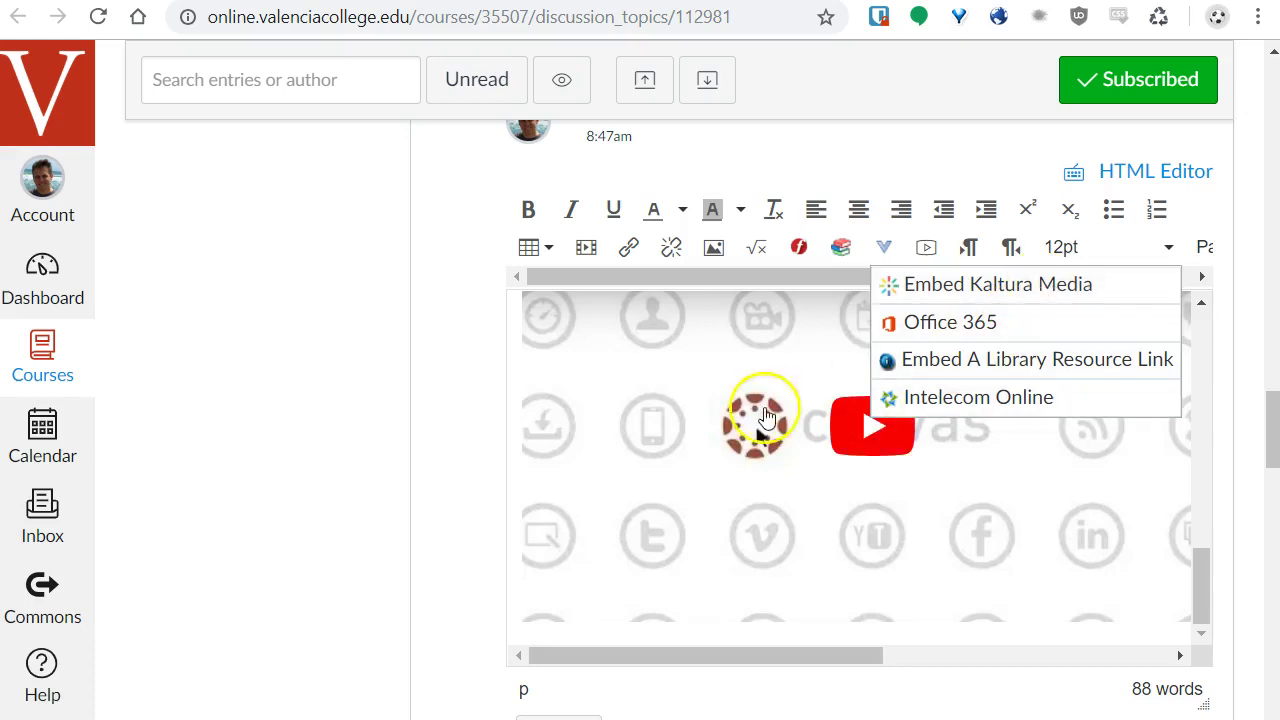
{"action": "left_click", "coordinate": [465, 447]}
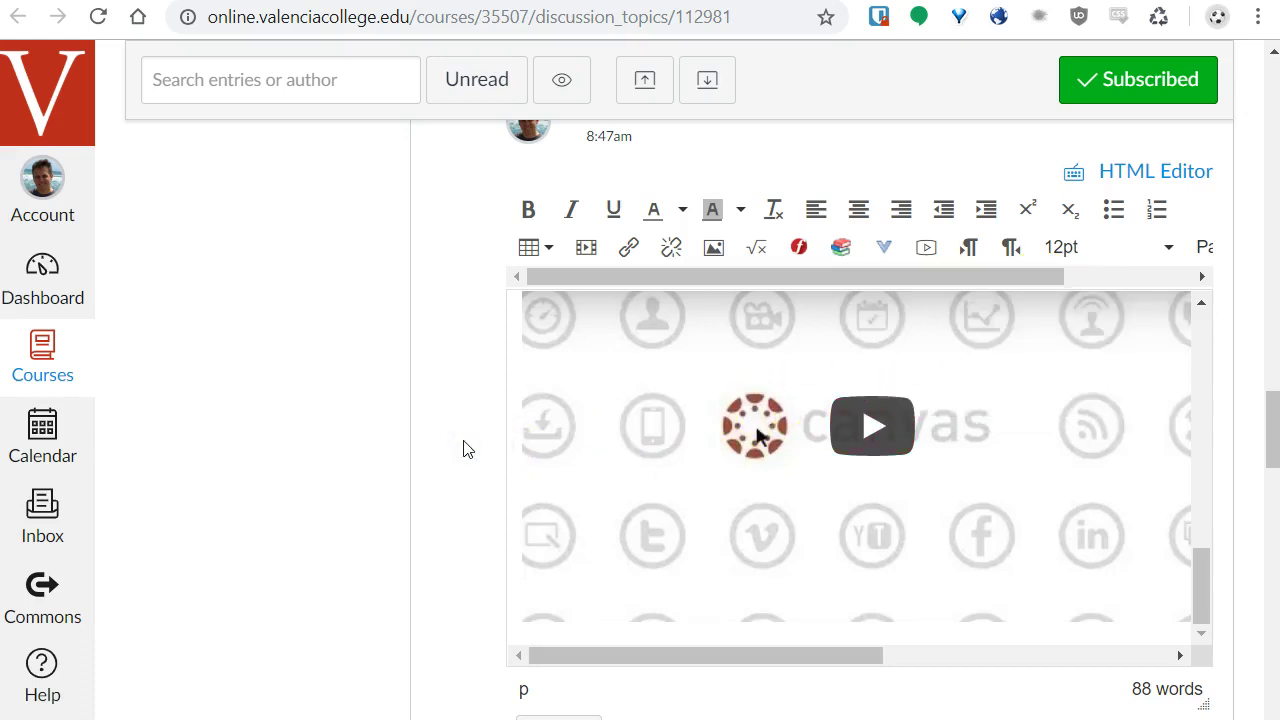
{"action": "scroll", "coordinate": [463, 449], "scroll_direction": "down", "scroll_amount": 1}
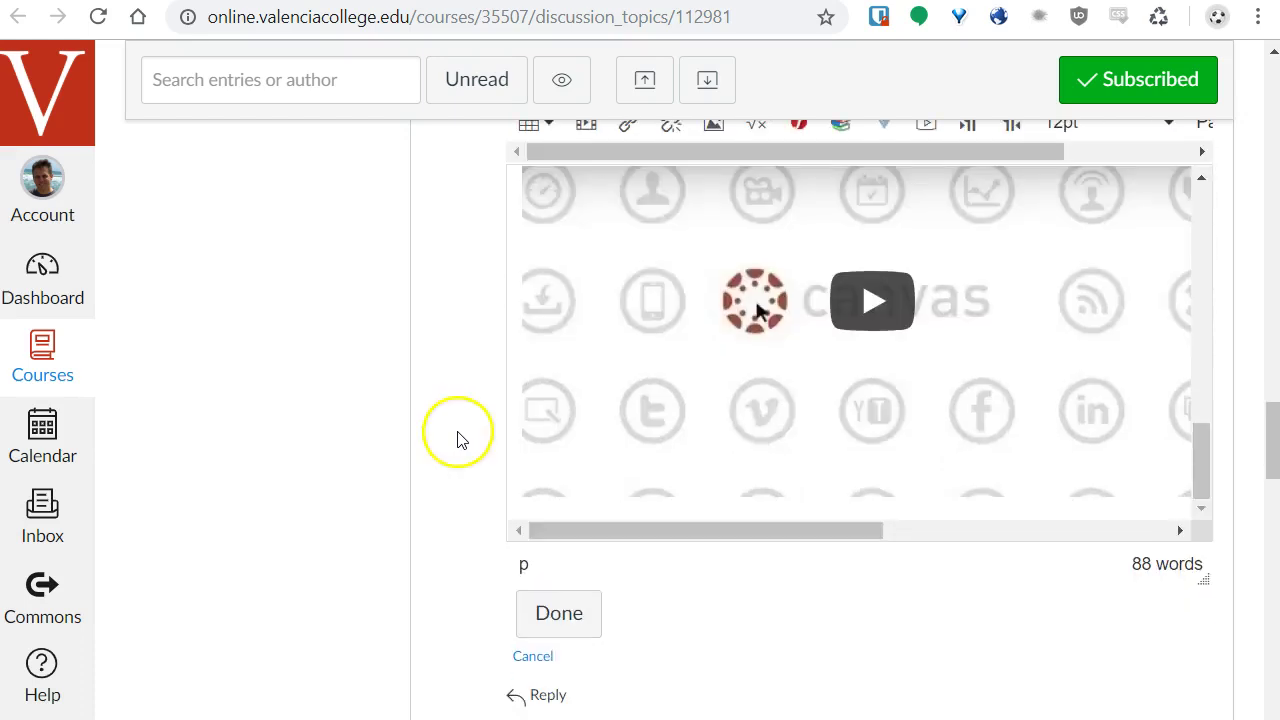